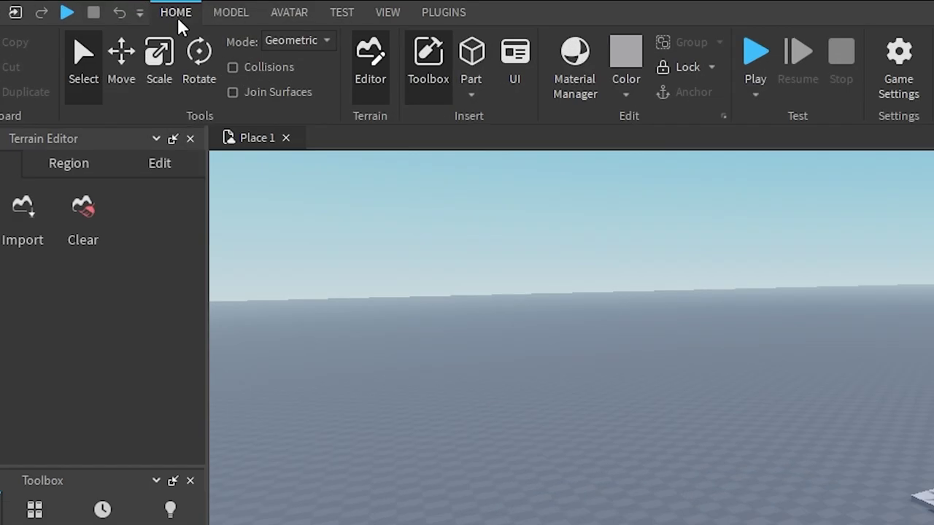
Step: Look through the Model, Avatar, Test, View and Plugins tool sets, finishing on the Home tools
{"action": "left_click", "coordinate": [229, 14]}
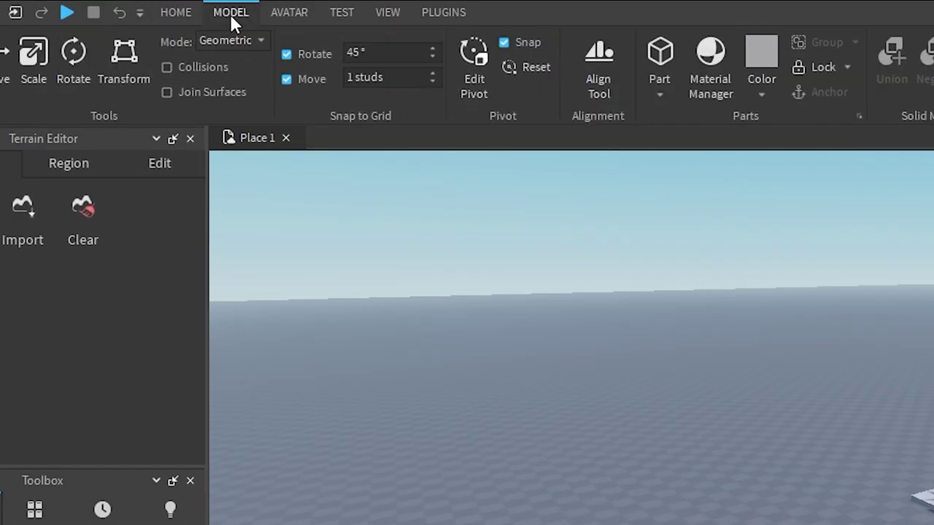
{"action": "left_click", "coordinate": [290, 13]}
{"action": "left_click", "coordinate": [343, 12]}
{"action": "left_click", "coordinate": [387, 12]}
{"action": "left_click", "coordinate": [443, 12]}
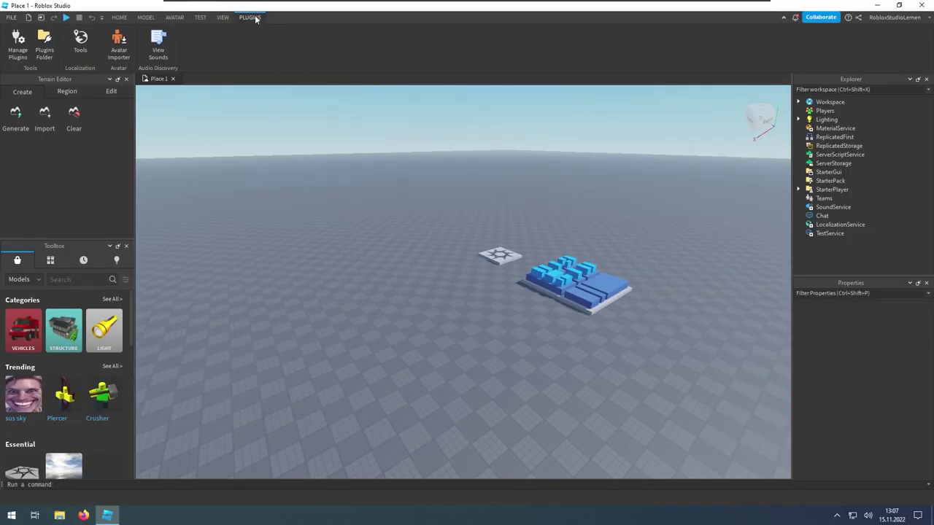
{"action": "left_click", "coordinate": [123, 17]}
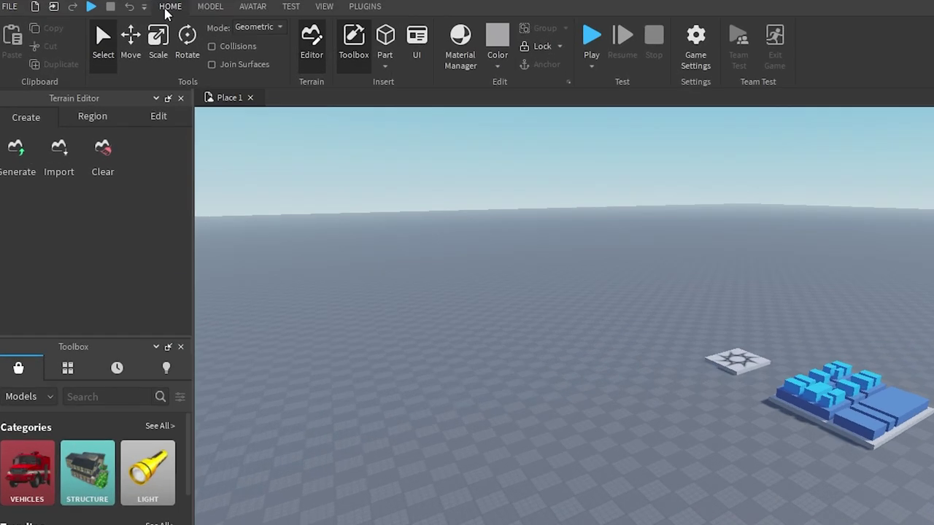
Step: Collapse the ribbon, reveal the Home tools temporarily to pick Move, and pin the ribbon open again
{"action": "double_click", "coordinate": [168, 7]}
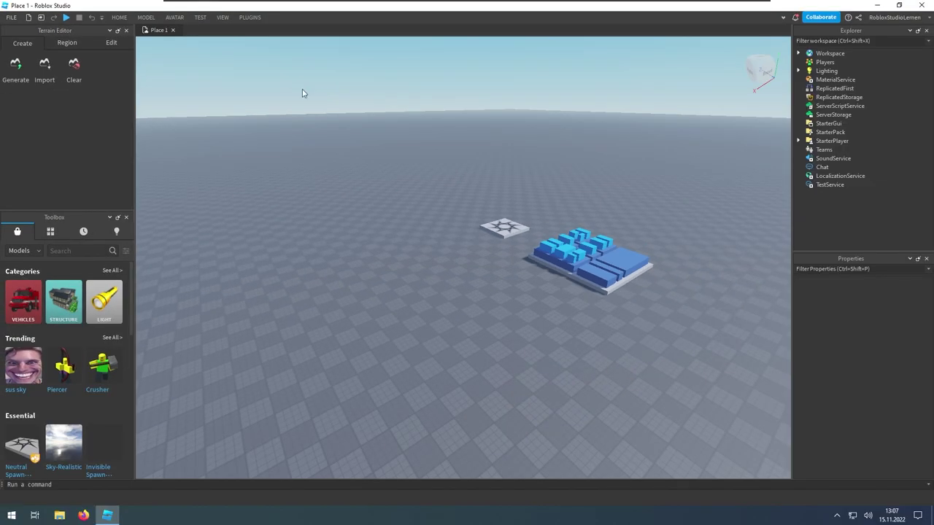
{"action": "left_click", "coordinate": [114, 19]}
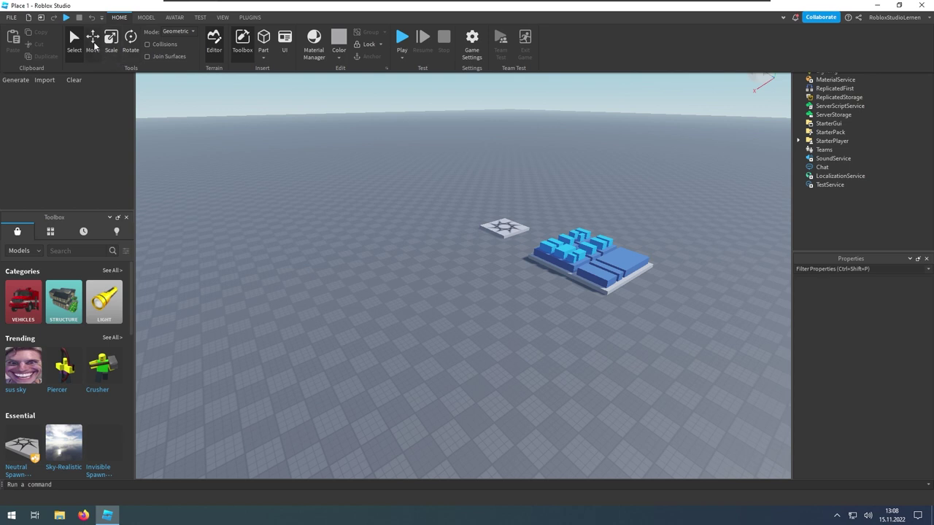
{"action": "left_click", "coordinate": [93, 40]}
{"action": "left_click", "coordinate": [253, 124]}
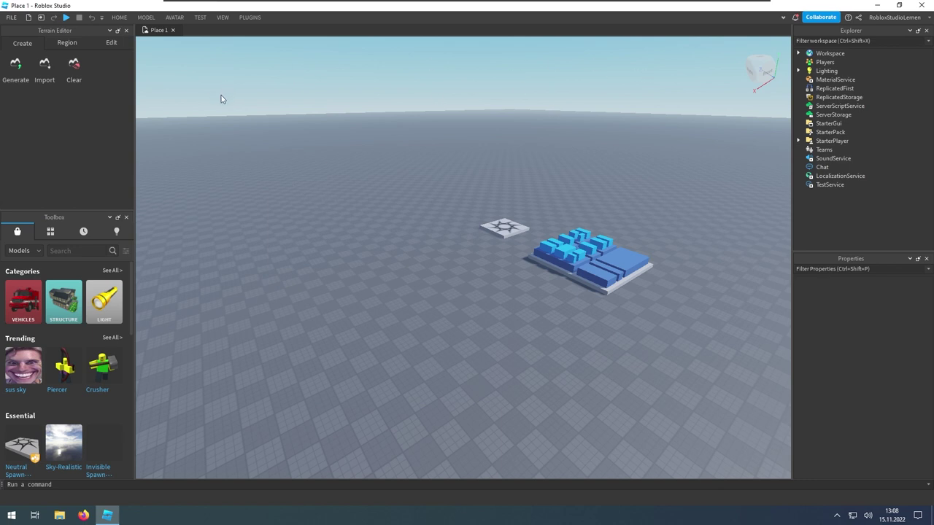
{"action": "left_click", "coordinate": [119, 17]}
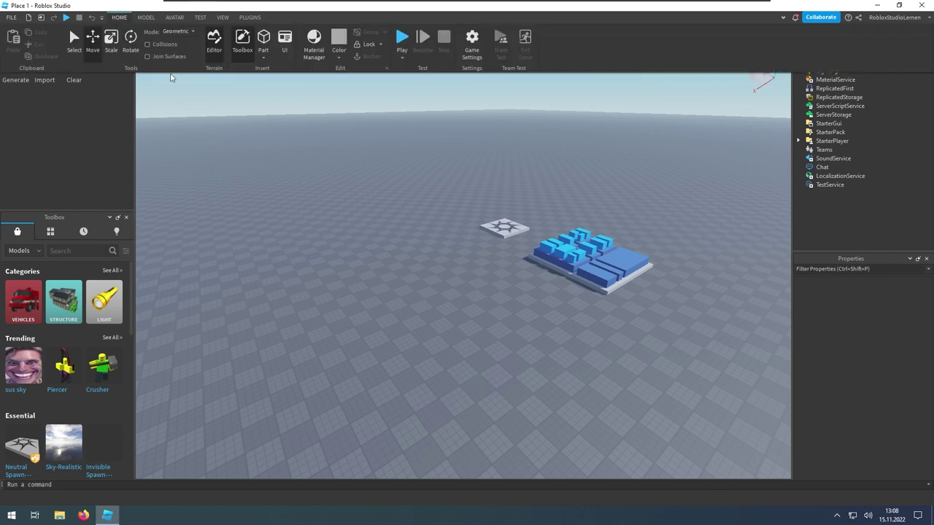
{"action": "left_click", "coordinate": [119, 17]}
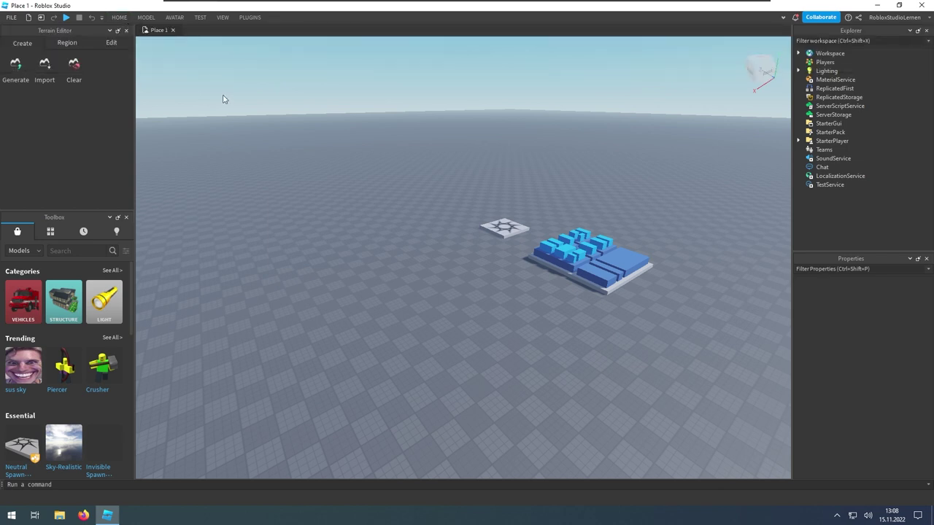
{"action": "double_click", "coordinate": [119, 16]}
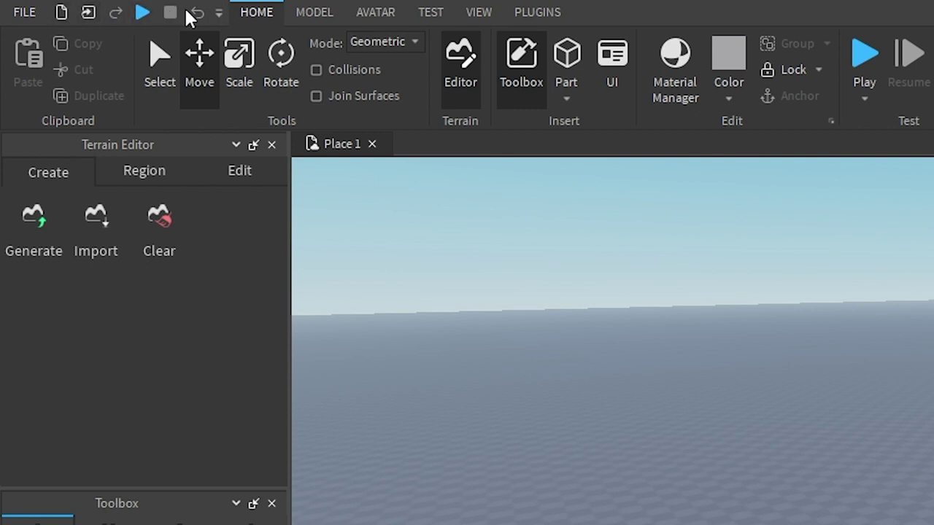
Step: Close the current place and reopen Place 1 from the start page's games
{"action": "left_click", "coordinate": [24, 13]}
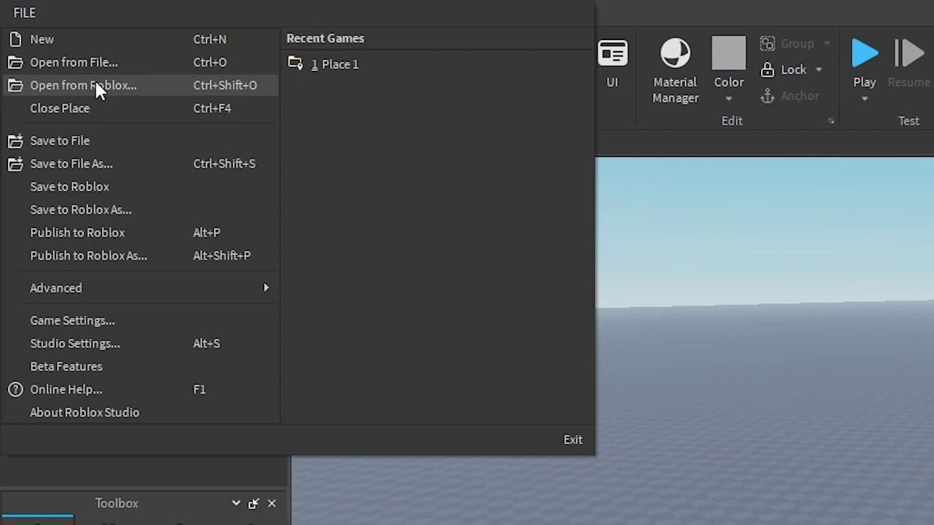
{"action": "left_click", "coordinate": [66, 107]}
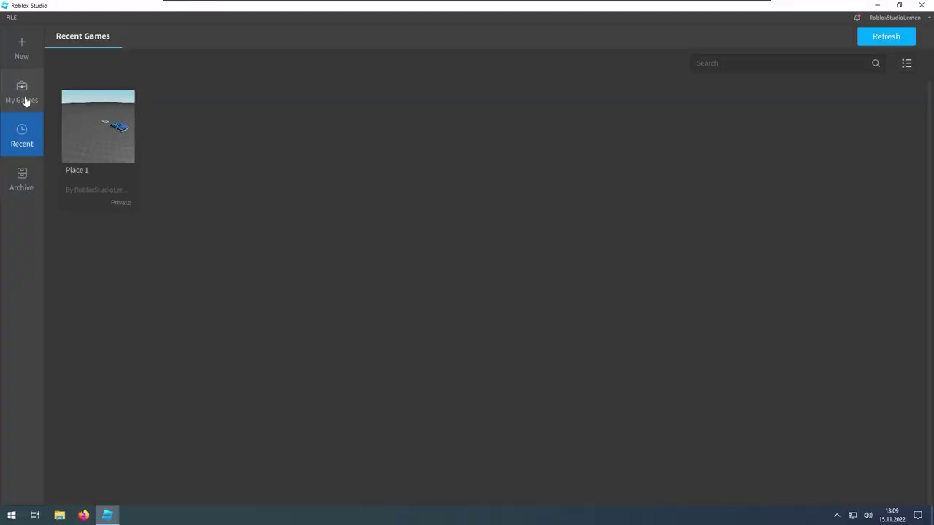
{"action": "left_click", "coordinate": [24, 91]}
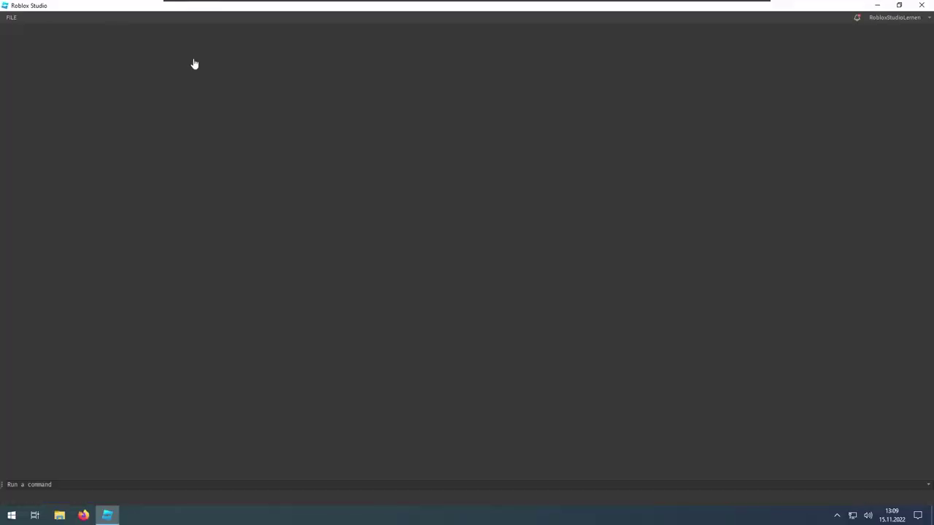
Step: Try to save the place as a local Roblox place file on the Desktop
{"action": "left_click", "coordinate": [11, 17]}
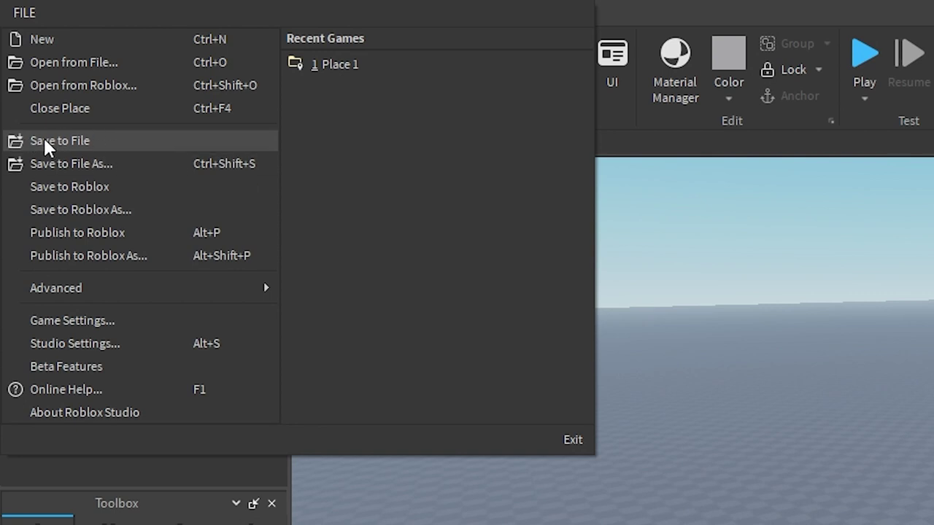
{"action": "left_click", "coordinate": [45, 144]}
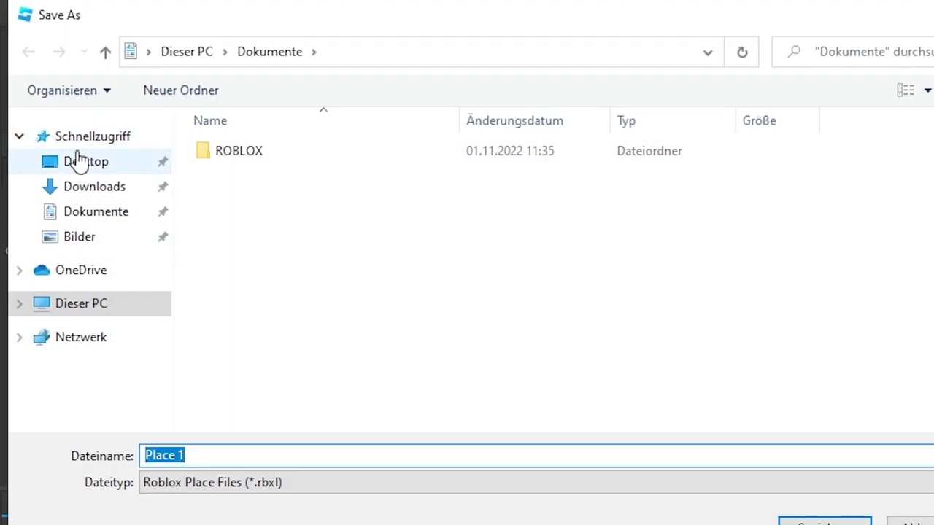
{"action": "left_click", "coordinate": [73, 168]}
{"action": "left_click", "coordinate": [248, 452]}
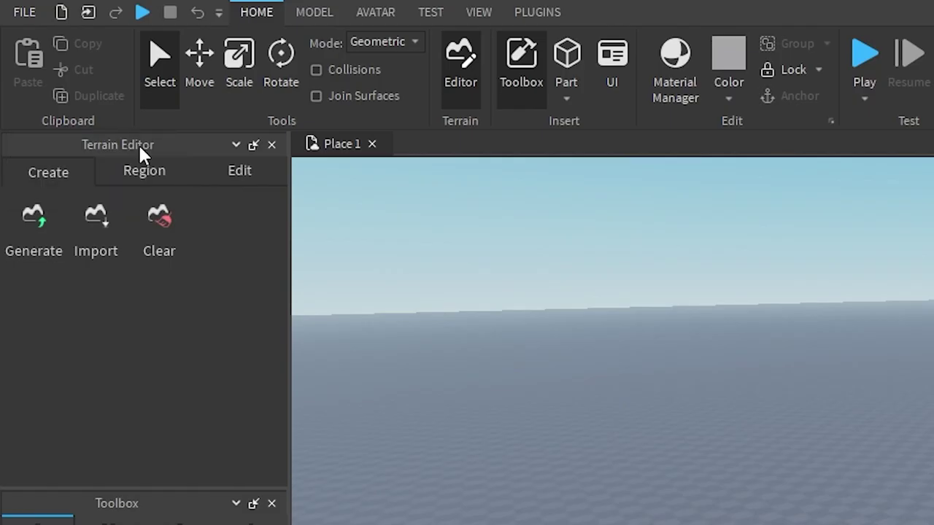
Step: Save the current place to Roblox
{"action": "left_click", "coordinate": [24, 12]}
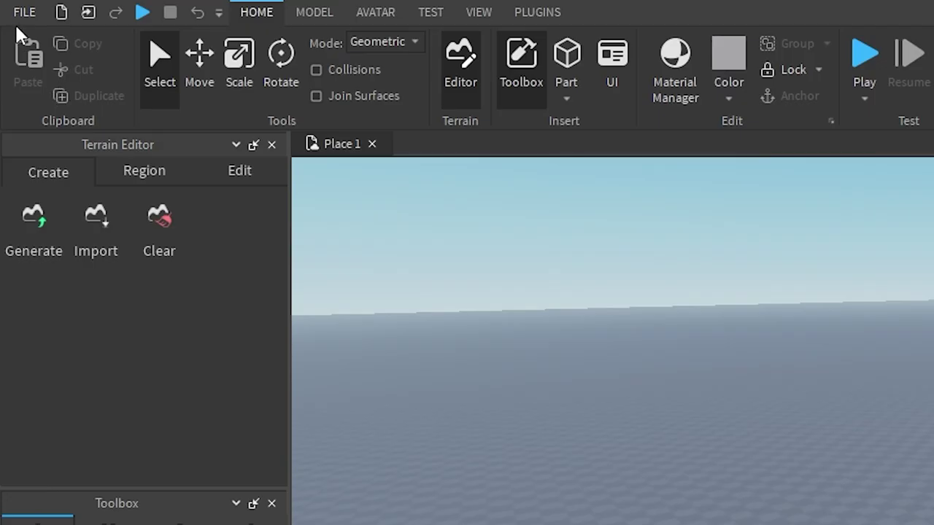
{"action": "left_click", "coordinate": [16, 15]}
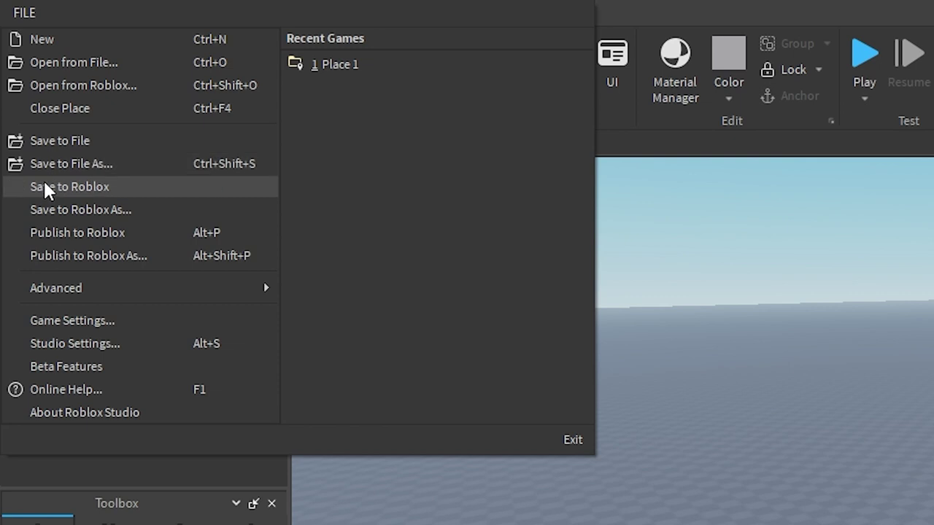
{"action": "left_click", "coordinate": [669, 211]}
{"action": "left_click", "coordinate": [28, 20]}
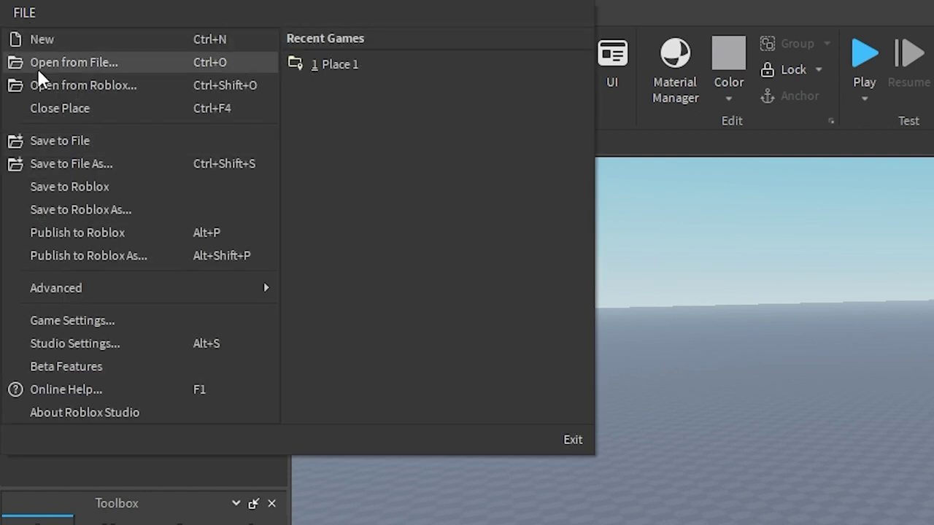
{"action": "left_click", "coordinate": [56, 186]}
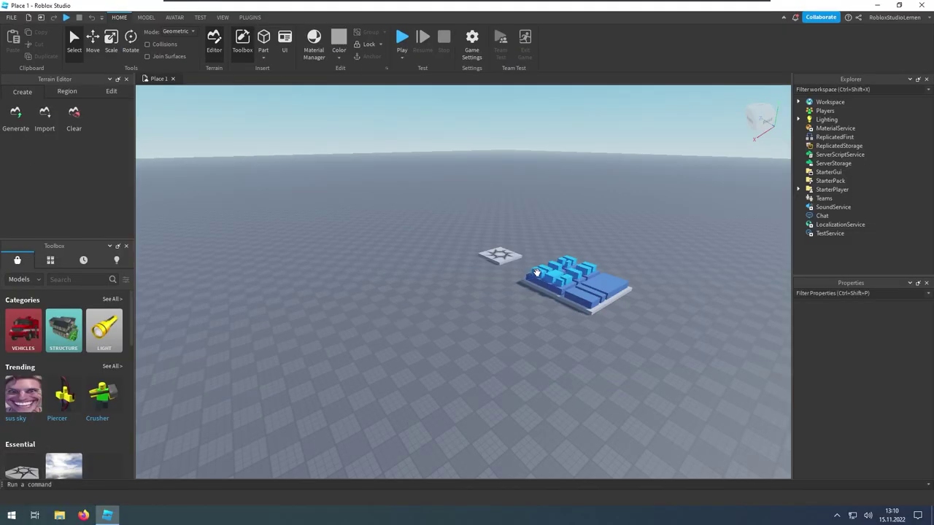
Step: Insert a new part into the scene and save the changed place to Roblox
{"action": "left_click", "coordinate": [263, 38]}
{"action": "left_click", "coordinate": [10, 18]}
{"action": "left_click", "coordinate": [33, 99]}
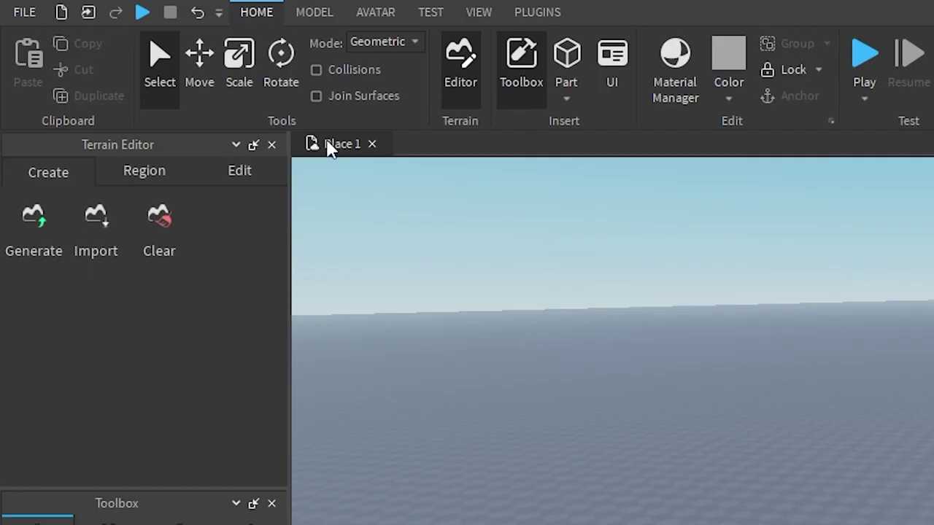
Step: Use Save to Roblox As to overwrite the existing Place 1 within the Place 1 game
{"action": "left_click", "coordinate": [24, 12]}
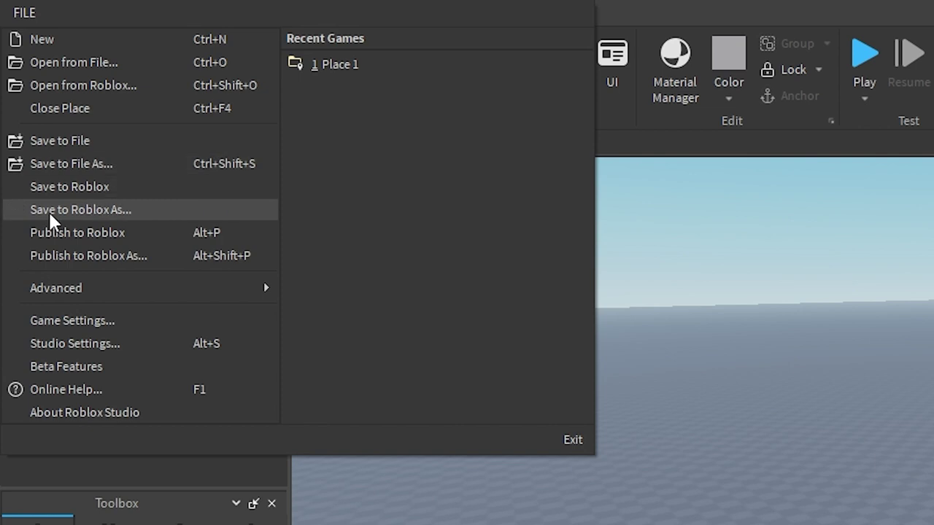
{"action": "left_click", "coordinate": [48, 211]}
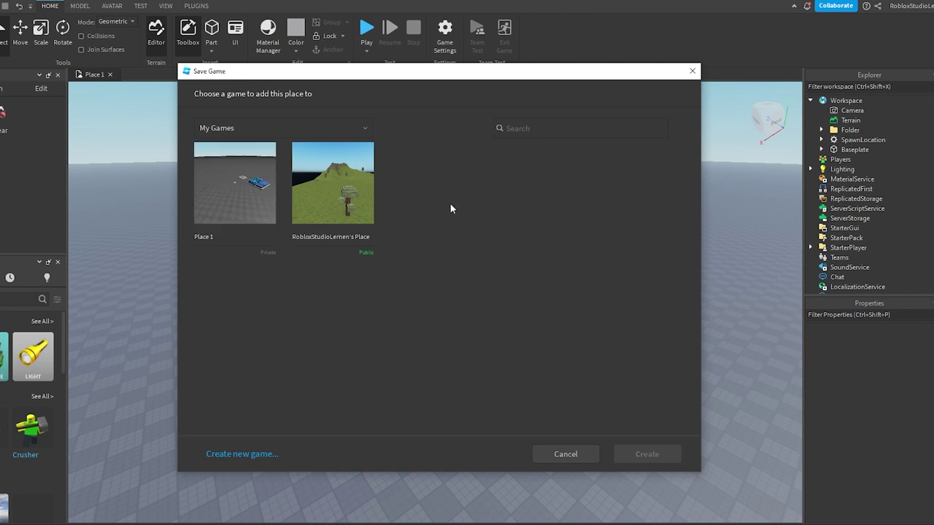
{"action": "left_click", "coordinate": [233, 175]}
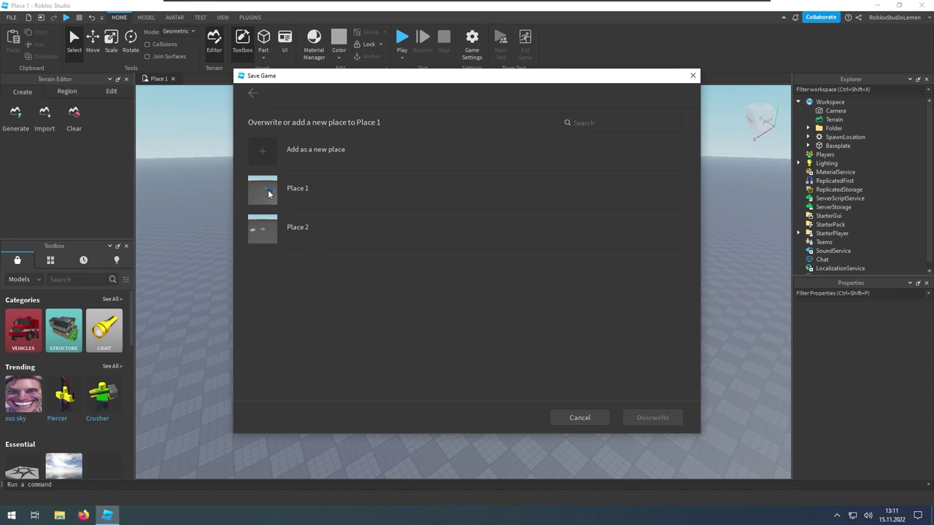
{"action": "left_click", "coordinate": [316, 192]}
{"action": "left_click", "coordinate": [652, 417]}
Step: Switch to the Roblox website in Firefox and examine the experiences under the profile's creations
{"action": "left_click", "coordinate": [11, 17]}
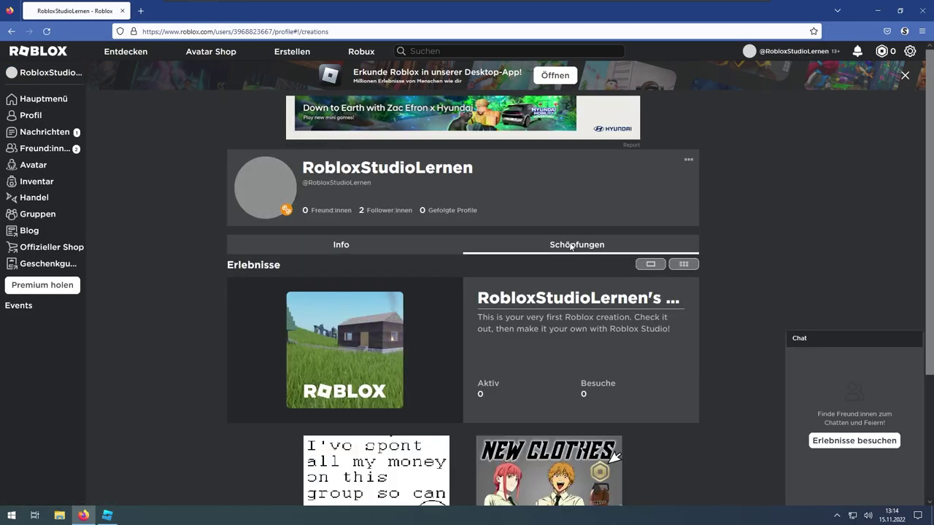
{"action": "scroll", "coordinate": [569, 243], "scroll_direction": "down", "scroll_amount": 1}
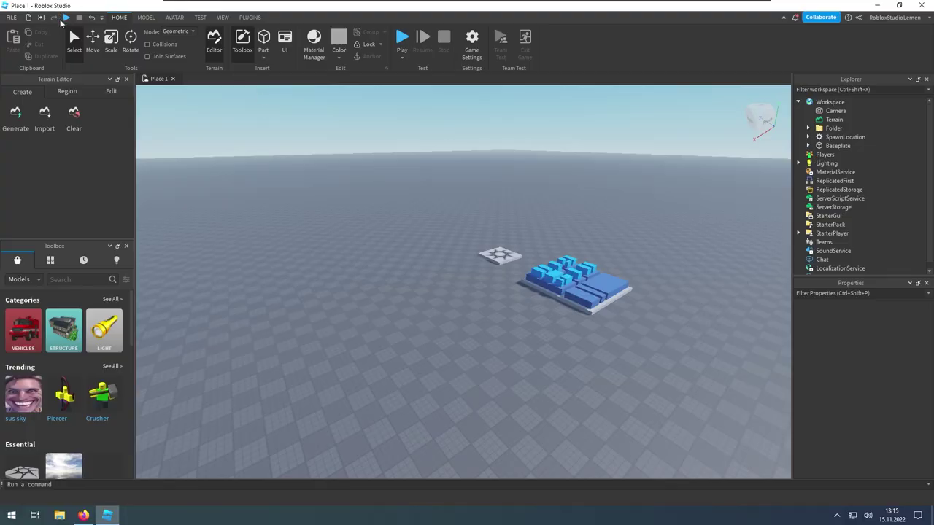
Step: Set the game's playability permission to Public in the Game Settings and save
{"action": "left_click", "coordinate": [468, 46]}
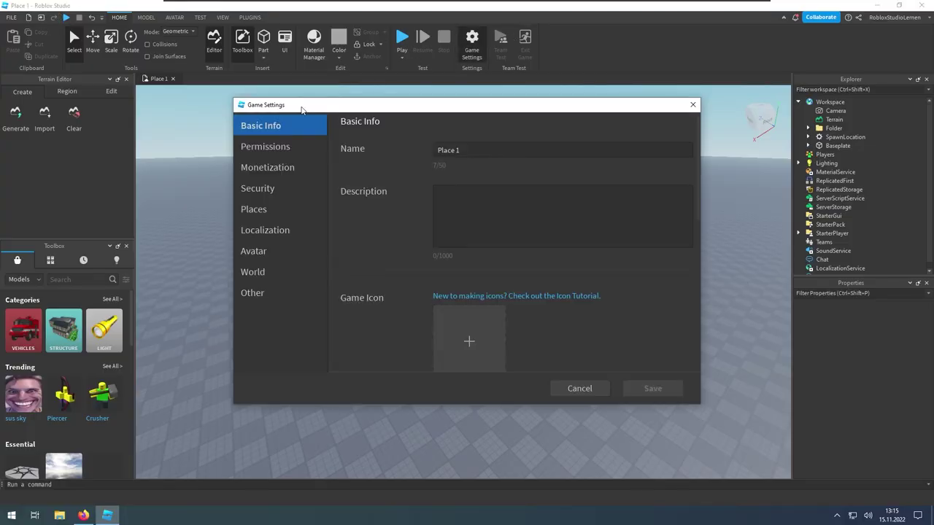
{"action": "left_click", "coordinate": [267, 149]}
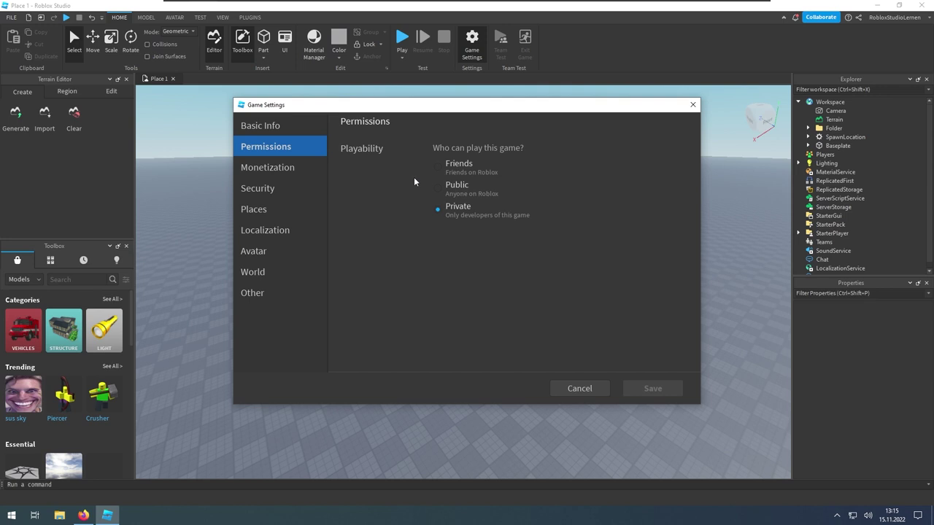
{"action": "left_click", "coordinate": [439, 187]}
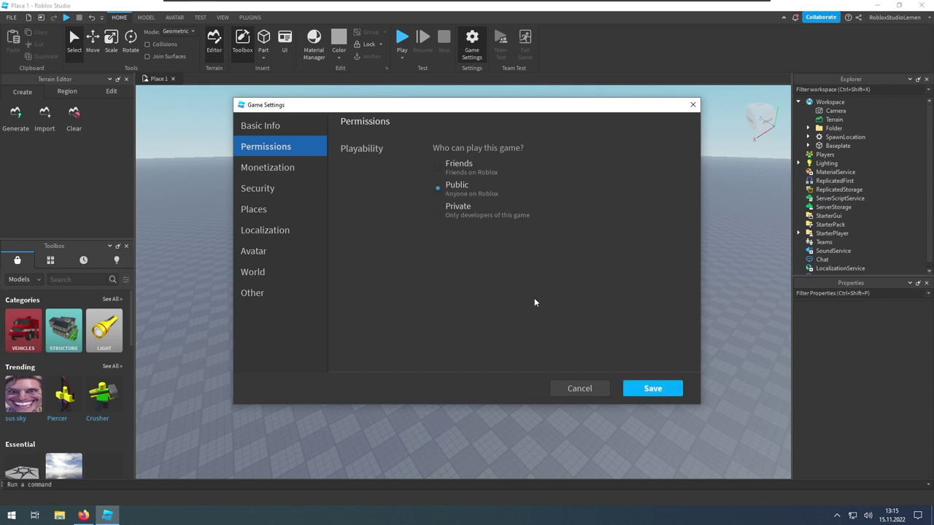
{"action": "left_click", "coordinate": [641, 388]}
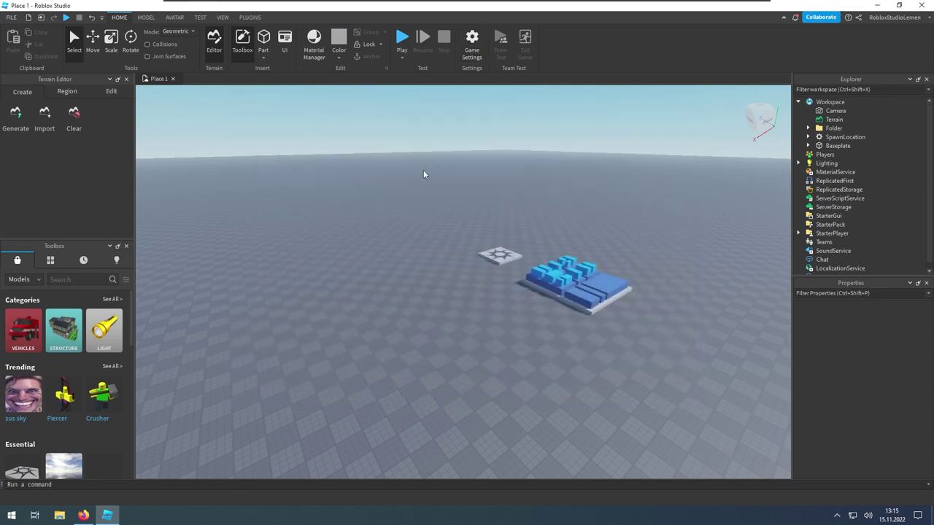
Step: Switch to Firefox, reload the Roblox profile's creations and go to the next listed experience
{"action": "left_click", "coordinate": [83, 515]}
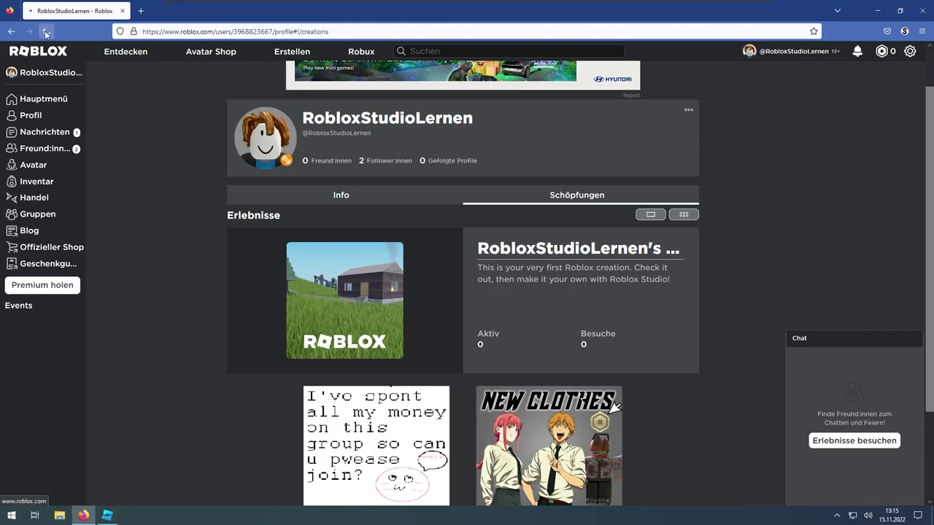
{"action": "mouse_move", "coordinate": [677, 350]}
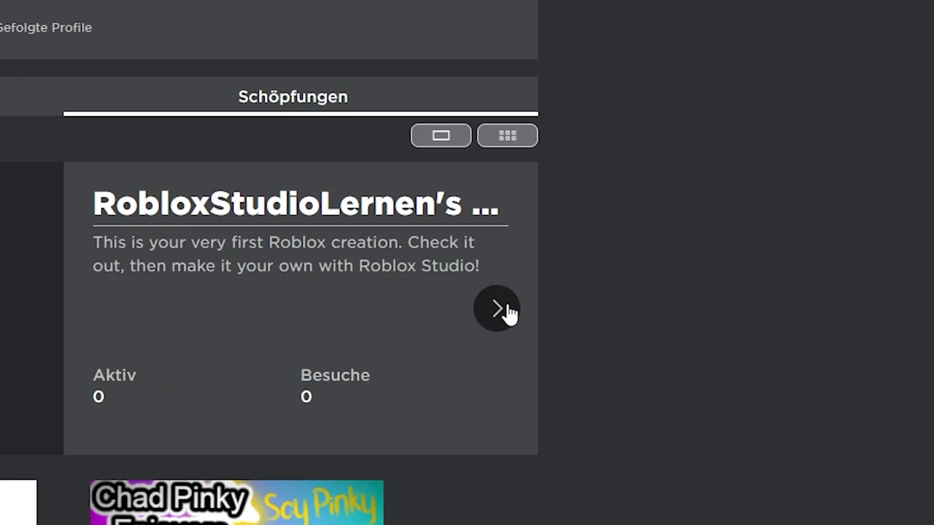
{"action": "left_click", "coordinate": [506, 308]}
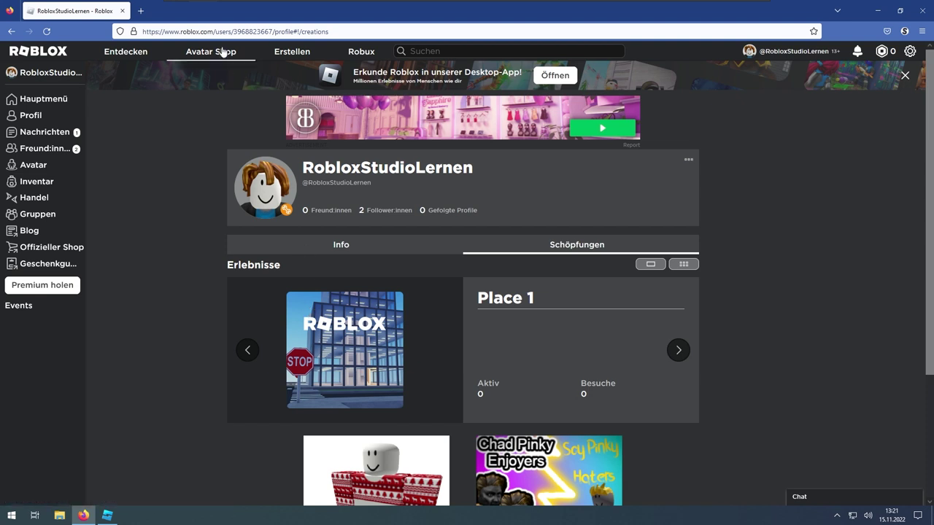
Step: Open the Configure Experience page for Place 1 from the website's list of created experiences
{"action": "left_click", "coordinate": [304, 54]}
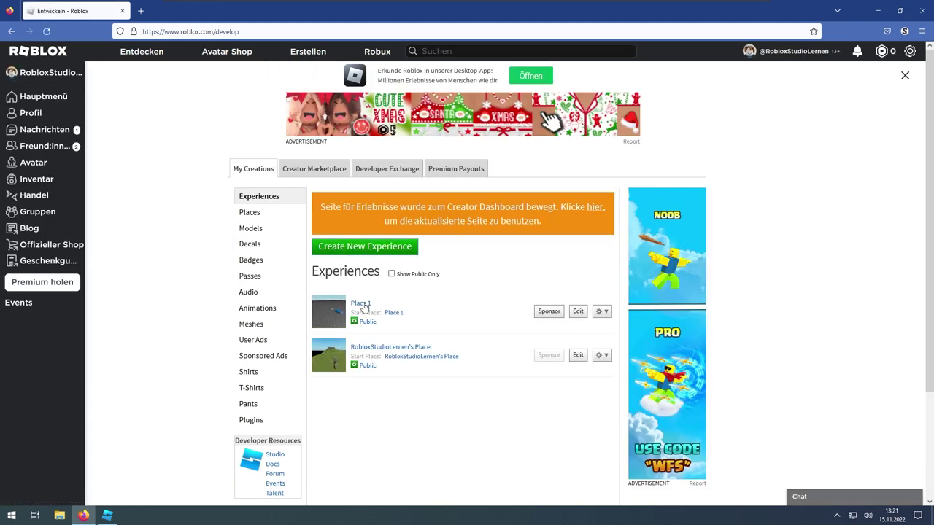
{"action": "left_click", "coordinate": [599, 311]}
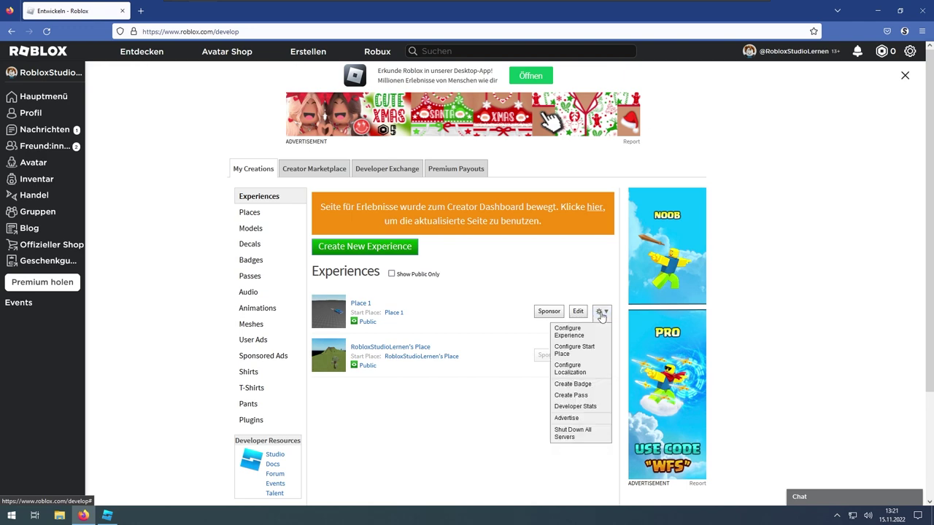
{"action": "left_click", "coordinate": [576, 336]}
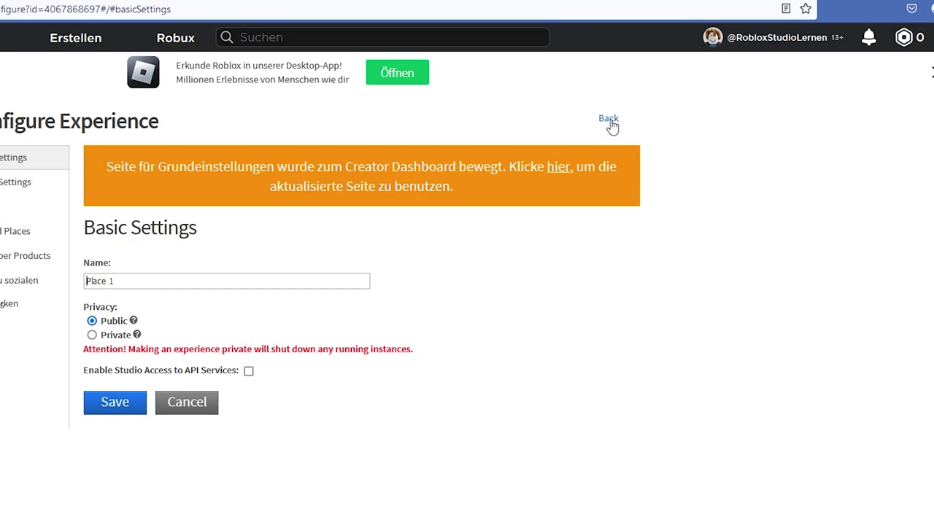
Step: Leave the Configure Experience page and load create.roblox.com to reach the Creator Dashboard's list of creations
{"action": "left_click", "coordinate": [610, 123]}
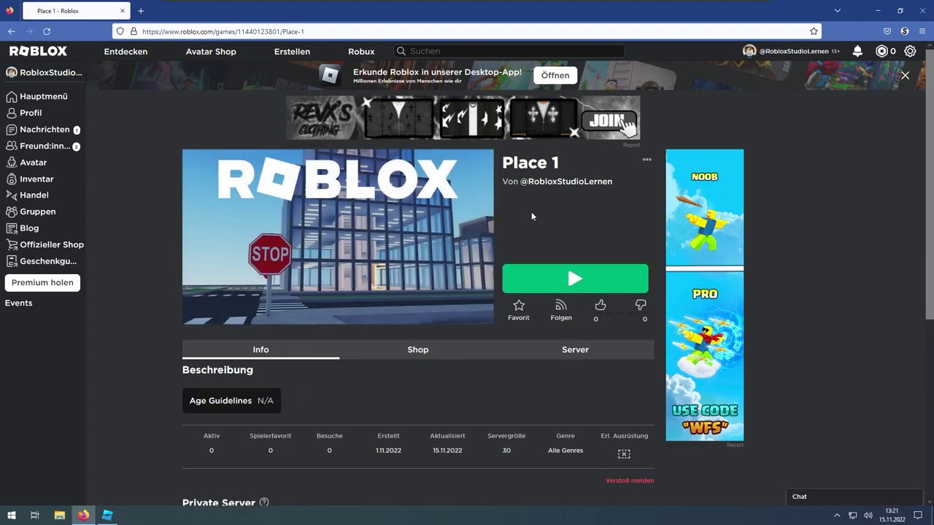
{"action": "left_click", "coordinate": [182, 32]}
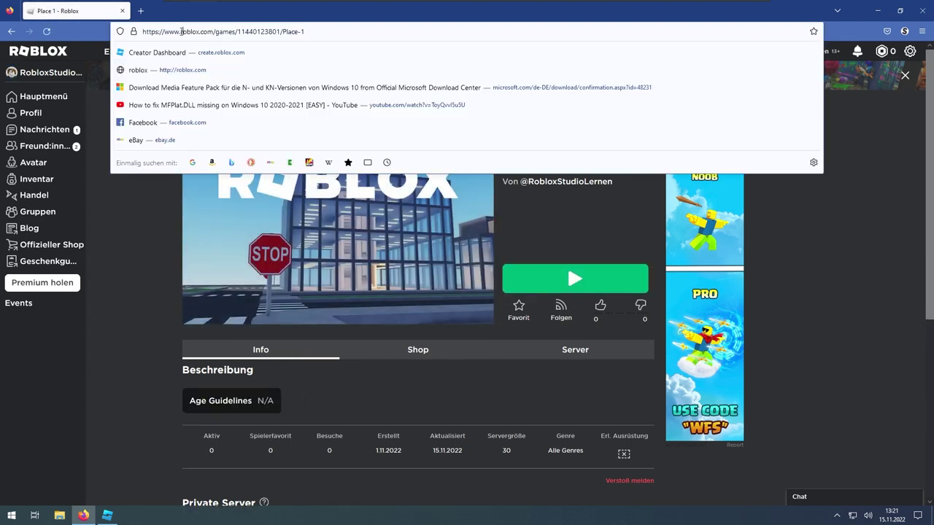
{"action": "double_click", "coordinate": [171, 31]}
{"action": "type", "text": "create"}
{"action": "left_click_drag", "start_coordinate": [205, 31], "coordinate": [295, 32]}
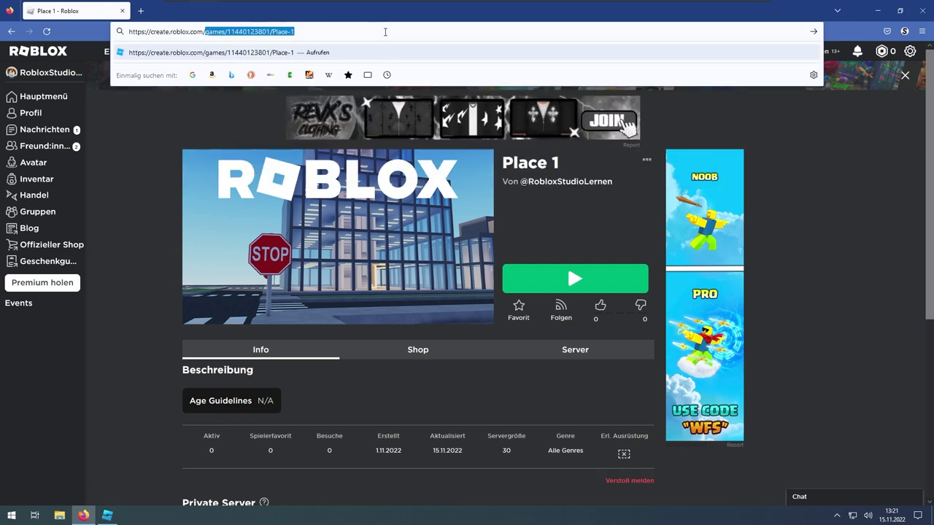
{"action": "key", "text": "BackSpace"}
{"action": "key", "text": "Return"}
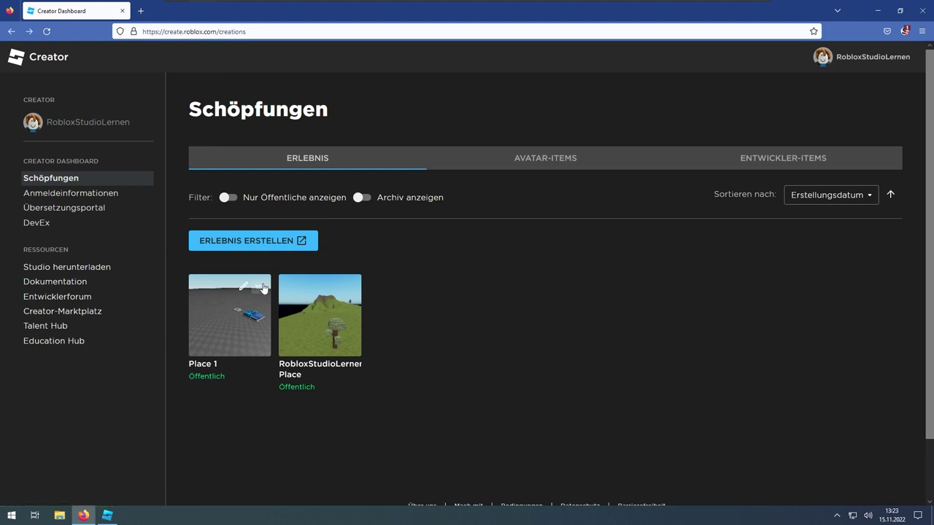
Step: Open Place 1's experience info page from the Creator Dashboard and close the dashboard's browser tab
{"action": "left_click", "coordinate": [259, 286]}
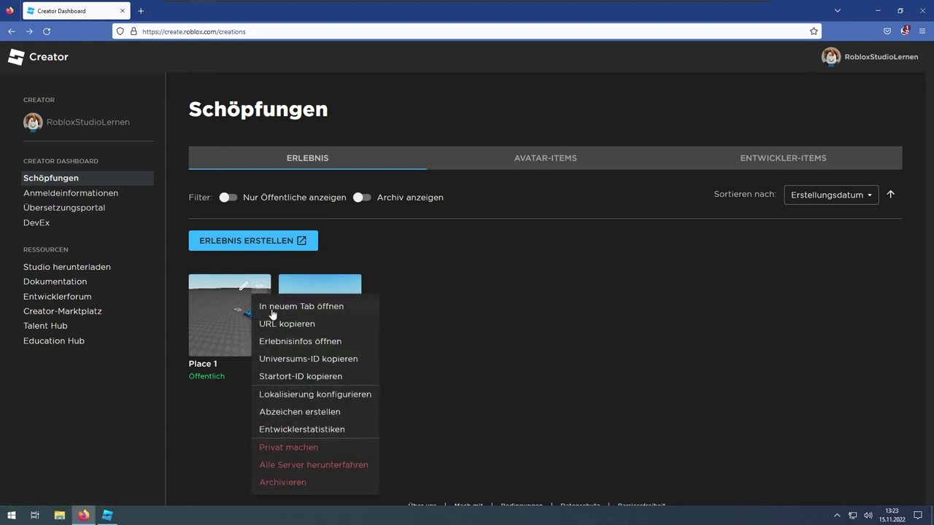
{"action": "left_click", "coordinate": [285, 342]}
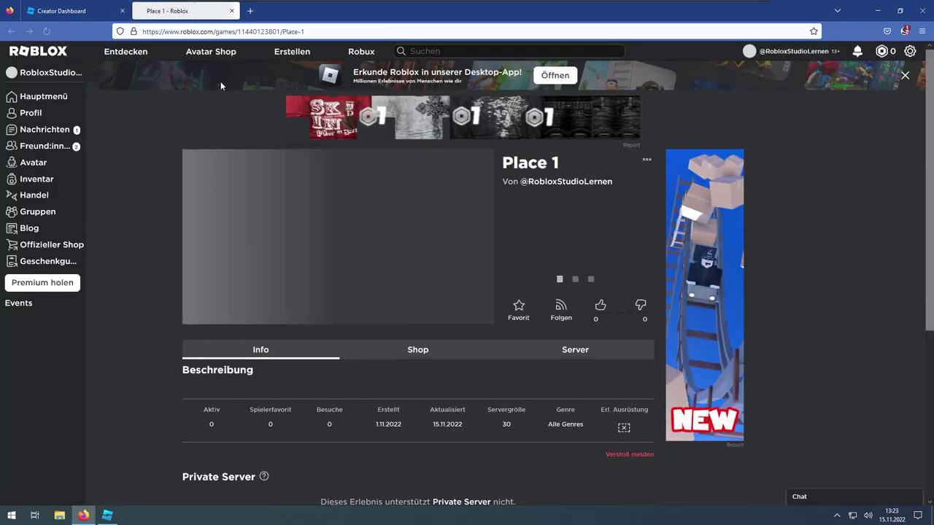
{"action": "left_click", "coordinate": [122, 11]}
Step: Try to start Place 1 from its experience page, dismiss the install dialog and open the creator's profile
{"action": "left_click", "coordinate": [602, 264]}
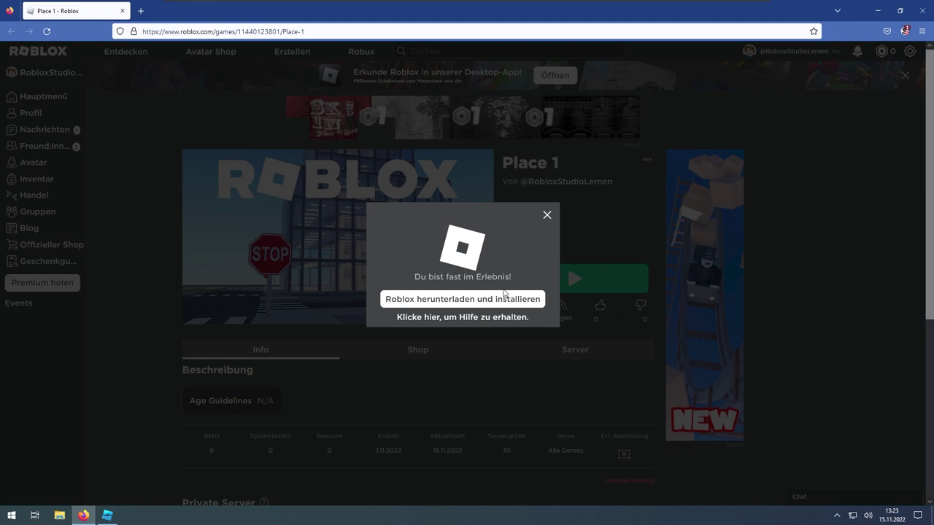
{"action": "left_click", "coordinate": [547, 216]}
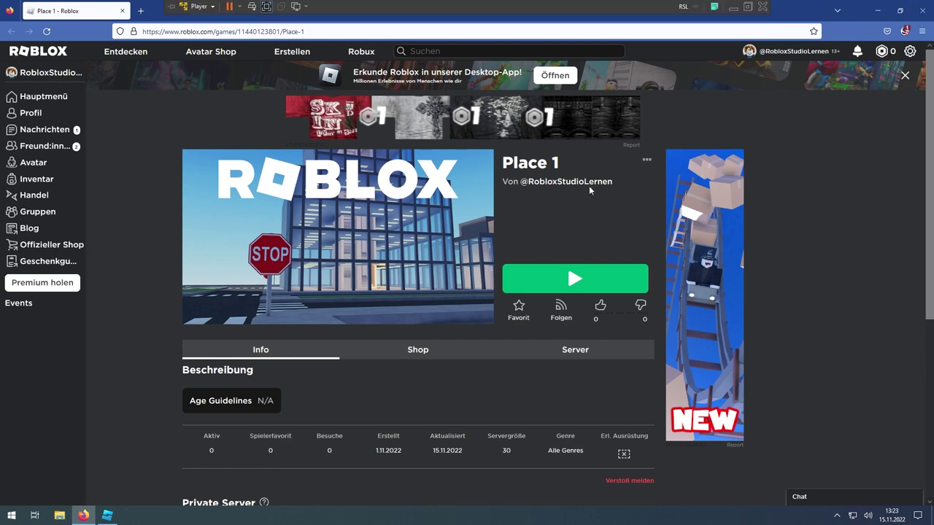
{"action": "left_click", "coordinate": [564, 184]}
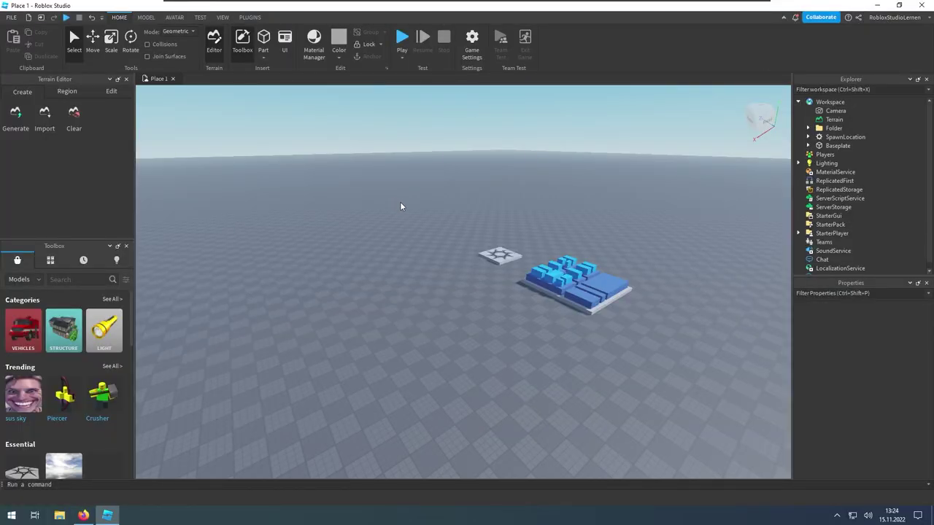
Step: View the form in Roblox Studio for saving the place to Roblox as a new game and close it without saving
{"action": "left_click", "coordinate": [11, 17]}
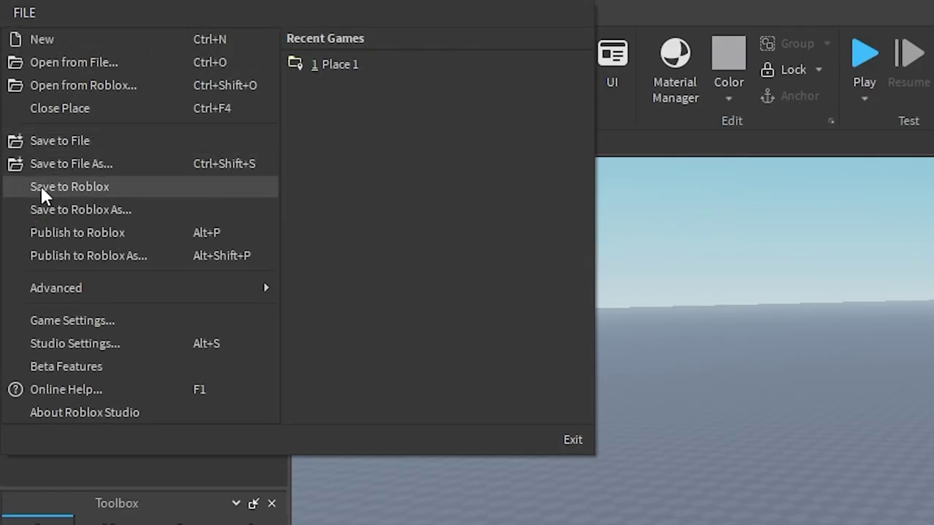
{"action": "left_click", "coordinate": [40, 186]}
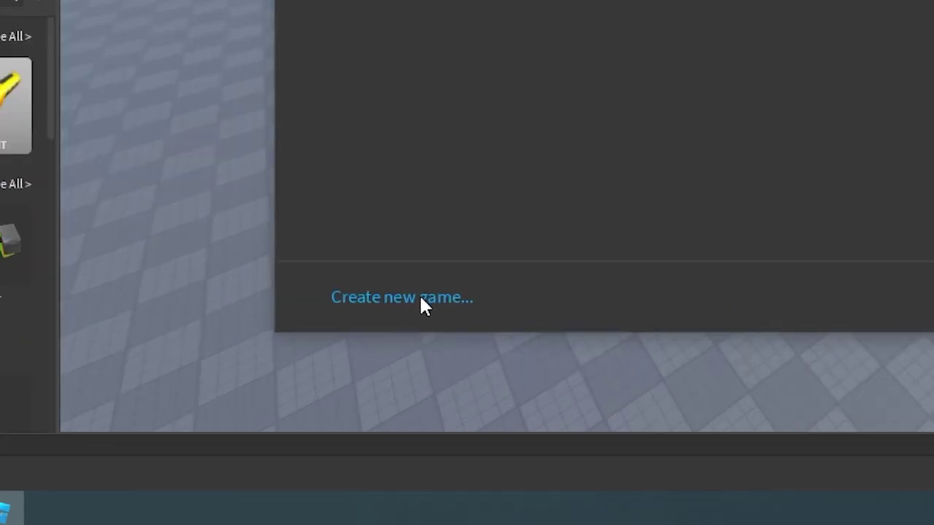
{"action": "left_click", "coordinate": [295, 418]}
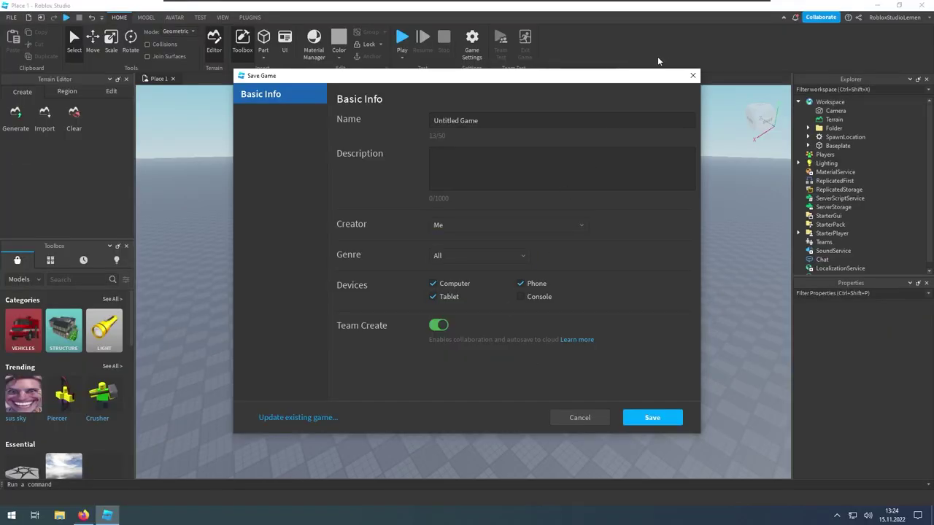
{"action": "left_click", "coordinate": [692, 75]}
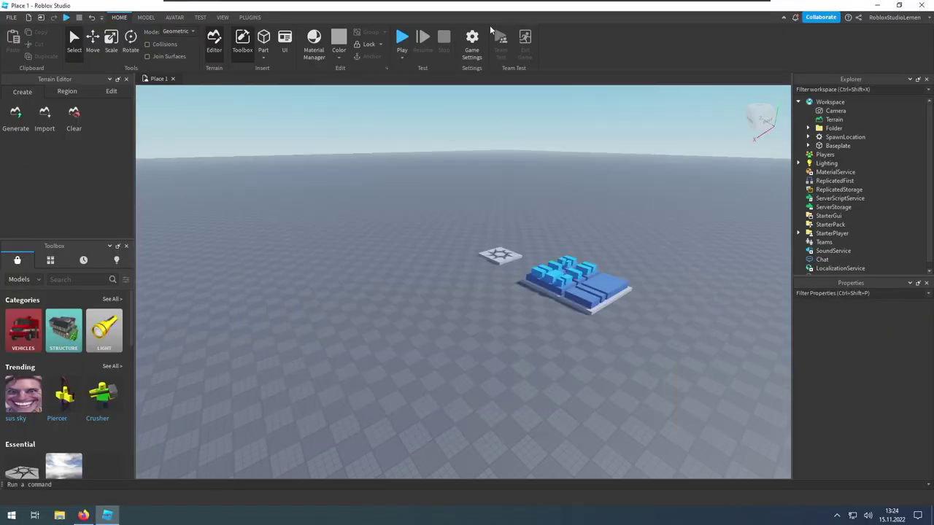
Step: Review the playability permissions in Game Settings, cancel, and view the next experience in the profile's creations in Firefox
{"action": "left_click", "coordinate": [472, 43]}
{"action": "left_click", "coordinate": [272, 151]}
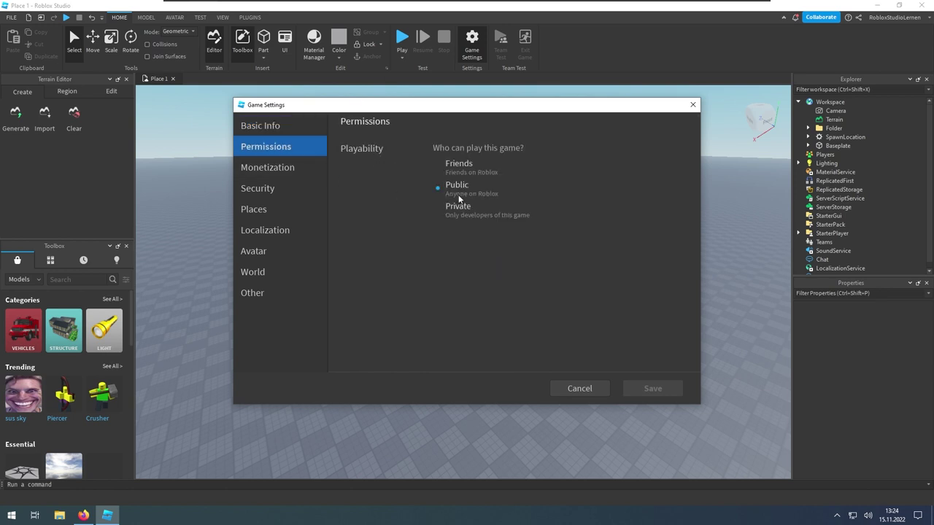
{"action": "left_click", "coordinate": [573, 392]}
{"action": "left_click", "coordinate": [15, 19]}
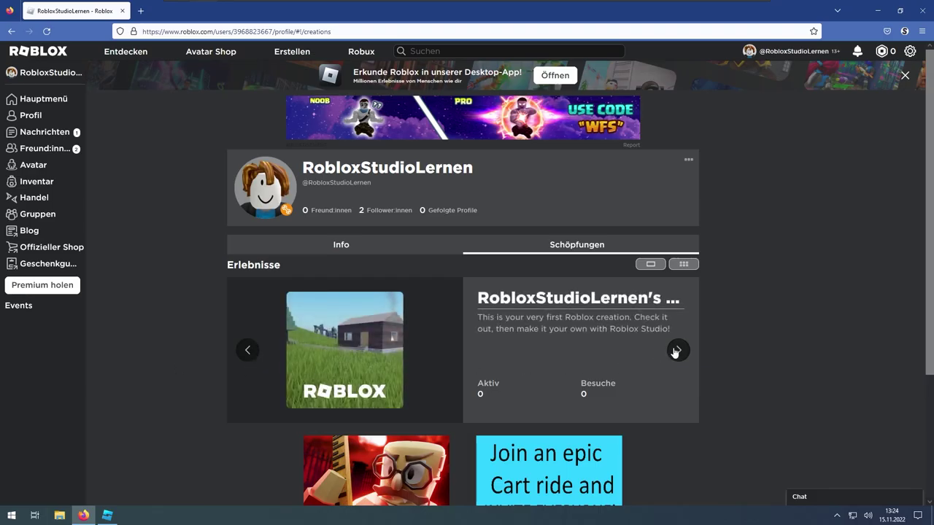
{"action": "left_click", "coordinate": [676, 351]}
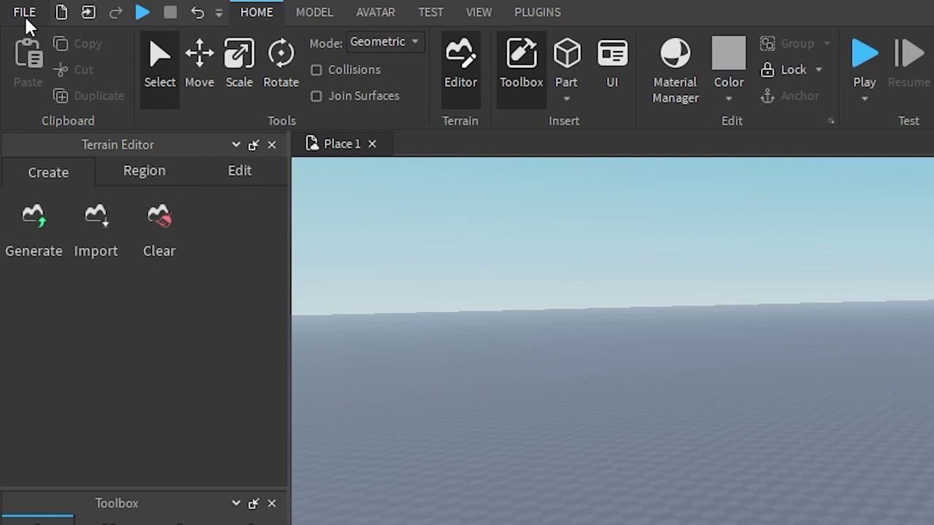
Step: Return to Roblox Studio and open the auto saves from the advanced file commands
{"action": "left_click", "coordinate": [24, 15]}
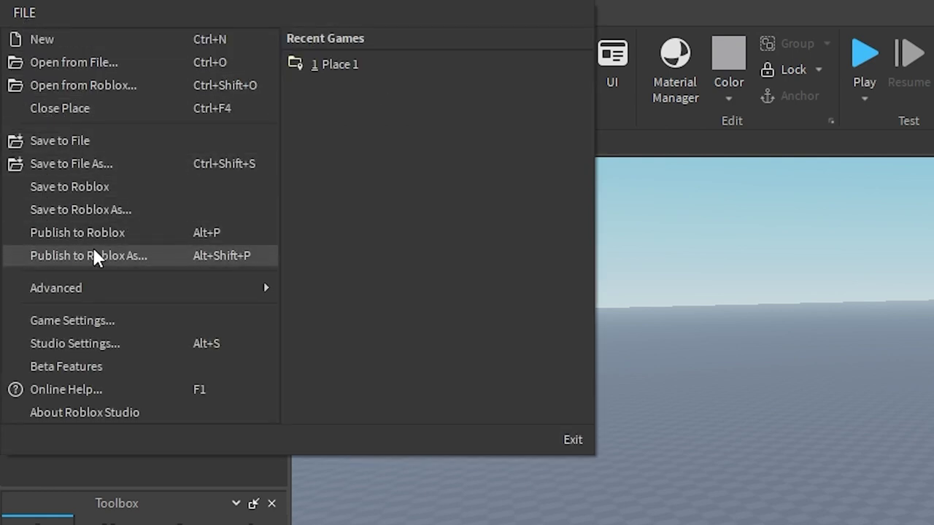
{"action": "mouse_move", "coordinate": [123, 287]}
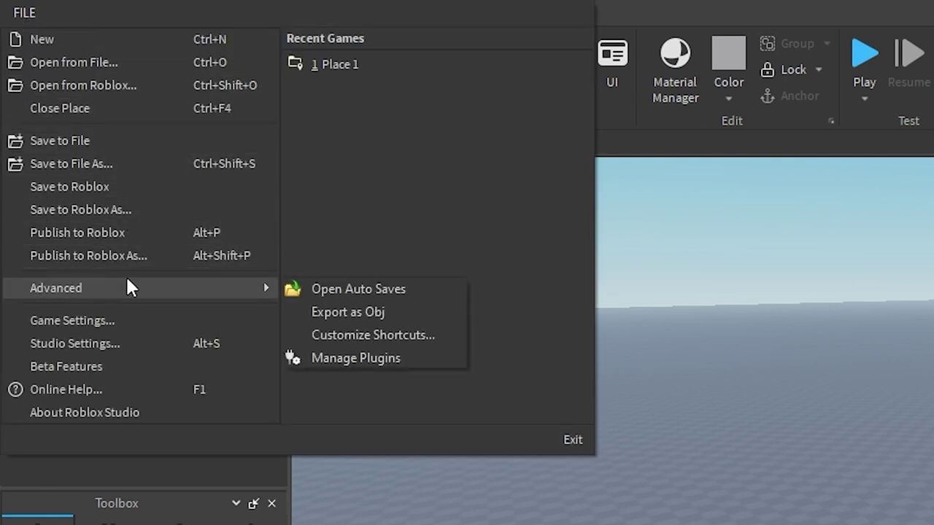
{"action": "left_click", "coordinate": [356, 288]}
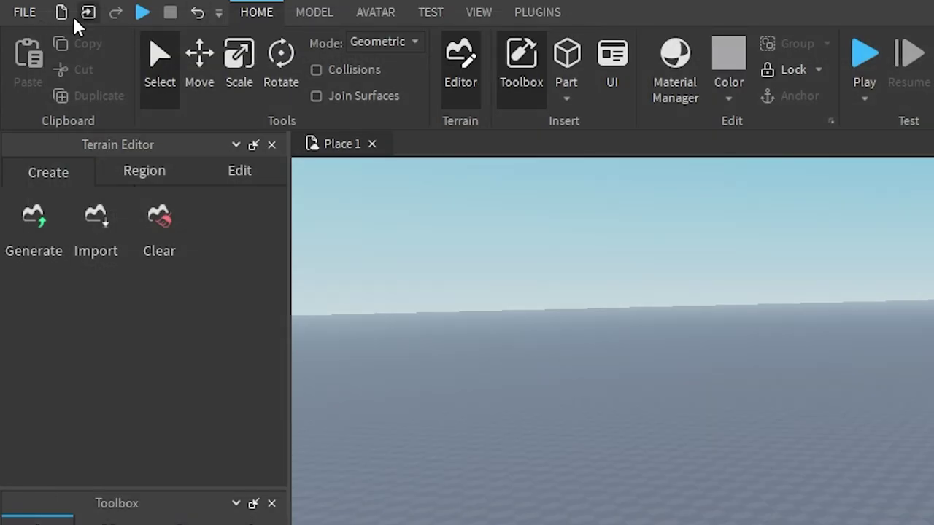
Step: Examine the list of actions and keyboard shortcuts in Customize Shortcuts and open the Game Settings
{"action": "left_click", "coordinate": [24, 13]}
{"action": "mouse_move", "coordinate": [213, 289]}
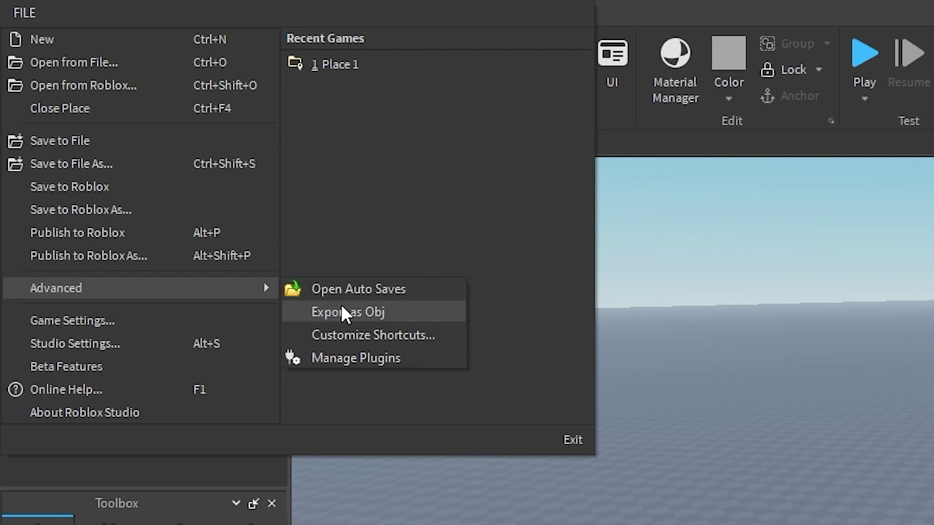
{"action": "left_click", "coordinate": [367, 335]}
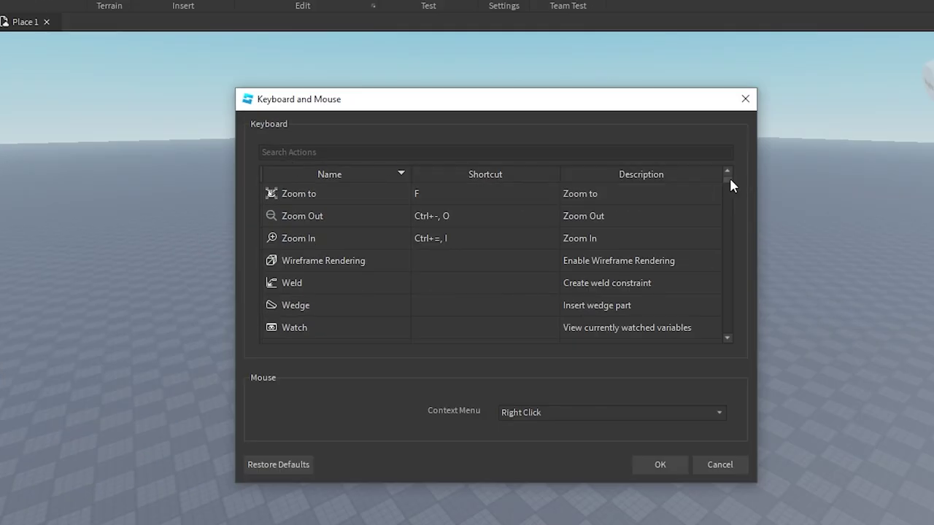
{"action": "left_click_drag", "start_coordinate": [730, 179], "coordinate": [721, 156]}
{"action": "scroll", "coordinate": [713, 319], "scroll_direction": "up", "scroll_amount": 1}
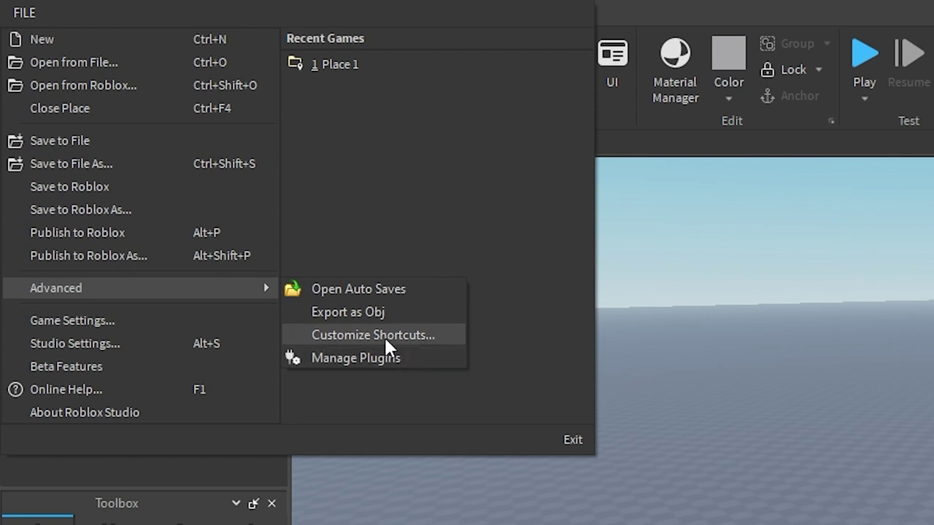
{"action": "left_click", "coordinate": [107, 321]}
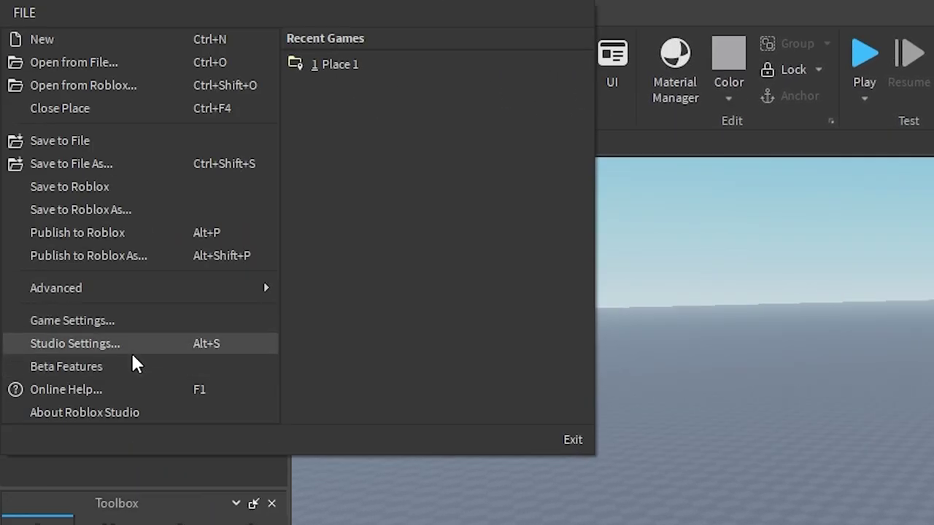
Step: Set Camera Pan Speed to 0.01 and Camera Shift Speed to 0.02 in Studio Settings and restart to try the camera
{"action": "left_click", "coordinate": [131, 349]}
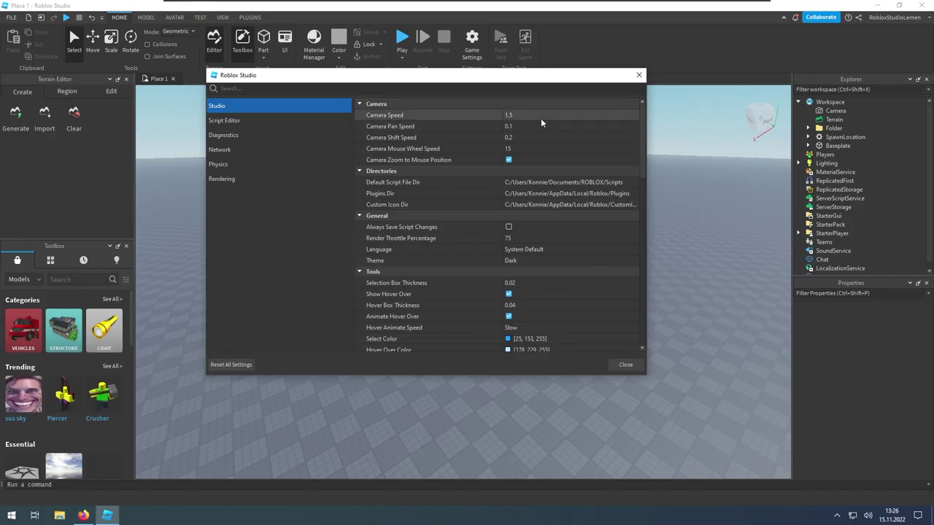
{"action": "left_click", "coordinate": [613, 78]}
{"action": "left_click", "coordinate": [611, 82]}
{"action": "left_click", "coordinate": [521, 126]}
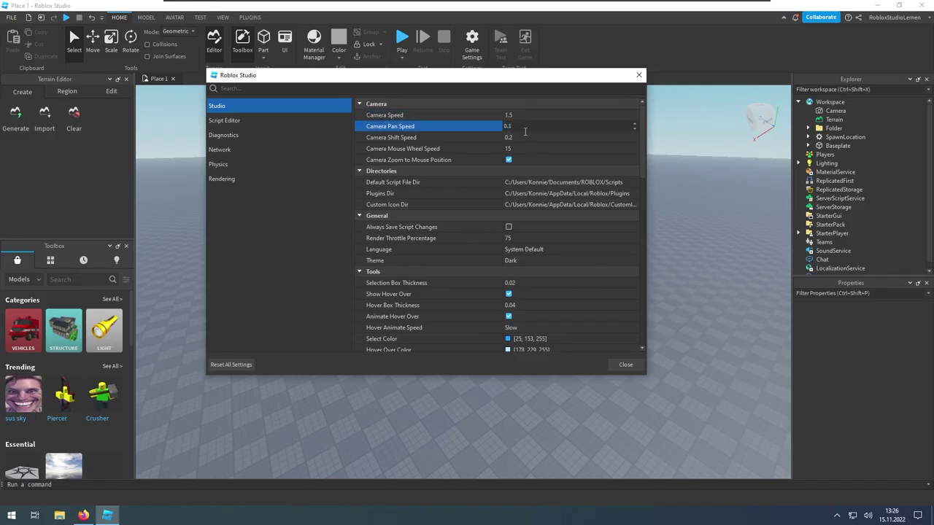
{"action": "left_click", "coordinate": [525, 137]}
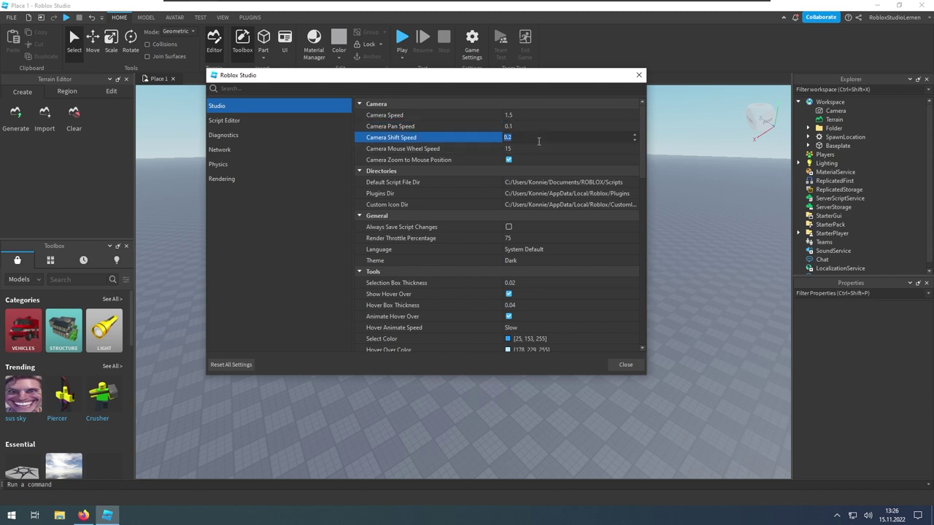
{"action": "left_click", "coordinate": [526, 125]}
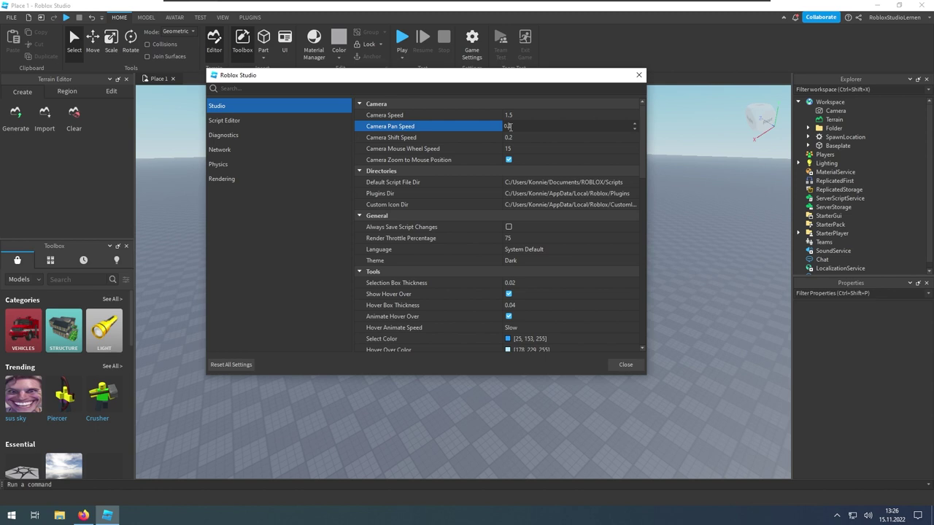
{"action": "left_click", "coordinate": [532, 114]}
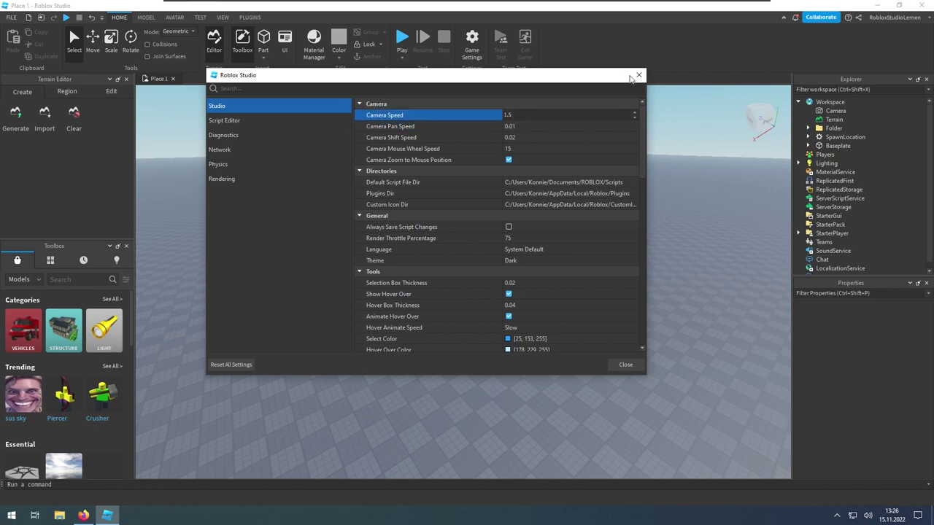
{"action": "left_click", "coordinate": [639, 75]}
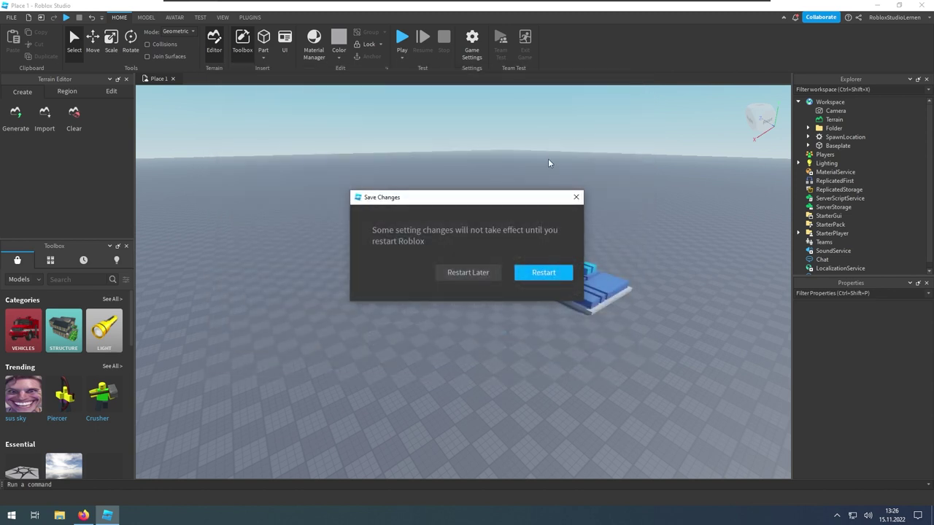
{"action": "left_click", "coordinate": [532, 274]}
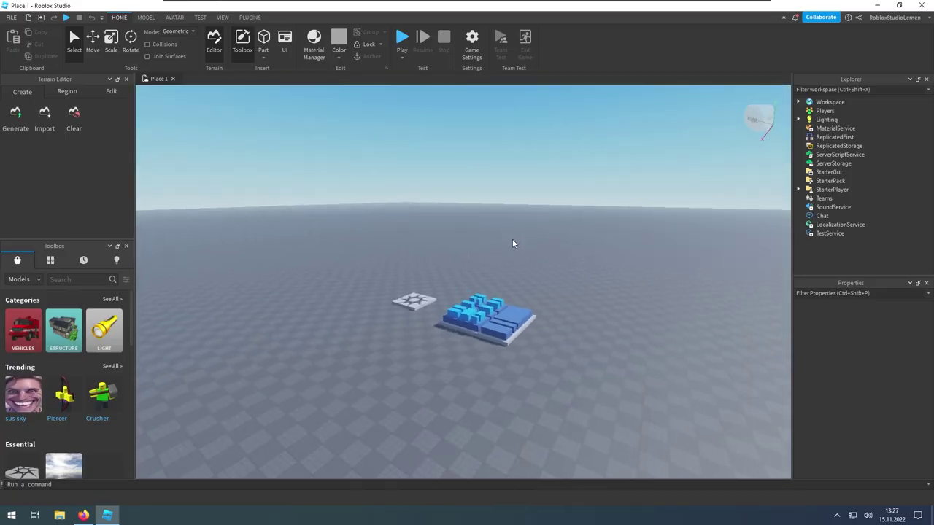
{"action": "right_click_drag", "start_coordinate": [512, 238], "coordinate": [456, 235]}
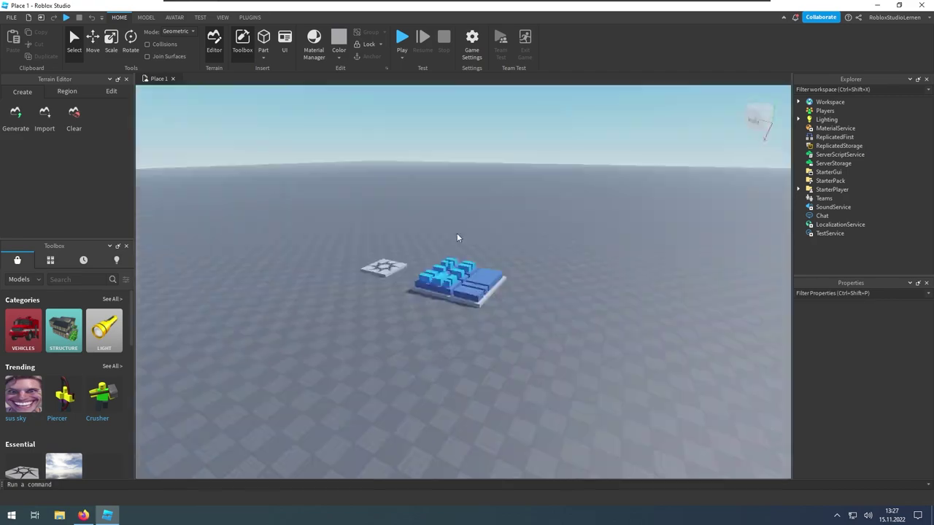
Step: Open the Beta Features dialog and examine the features available for activation
{"action": "left_click", "coordinate": [11, 17]}
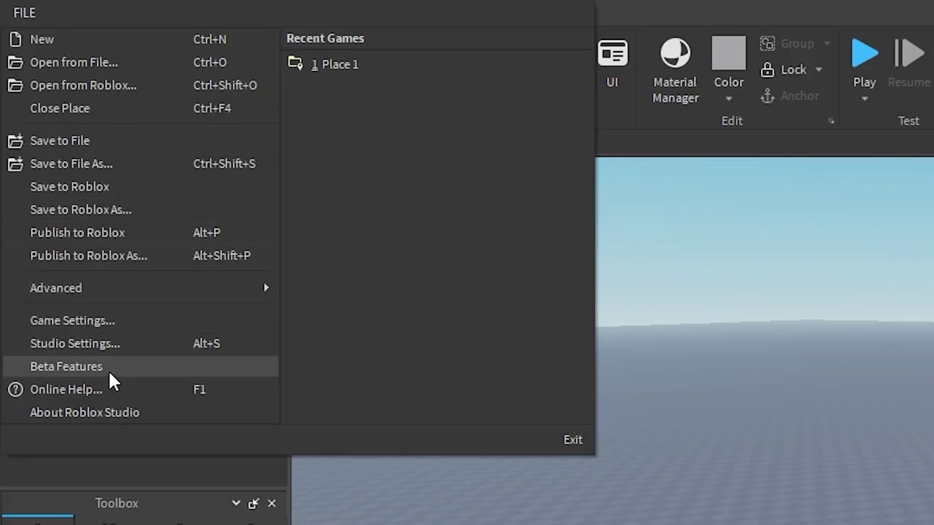
{"action": "left_click", "coordinate": [108, 369]}
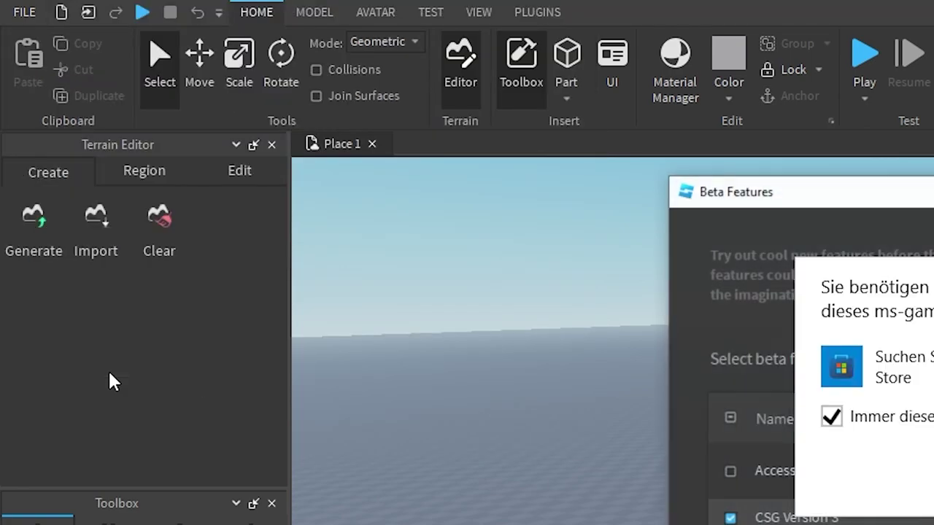
{"action": "scroll", "coordinate": [596, 228], "scroll_direction": "down", "scroll_amount": 2}
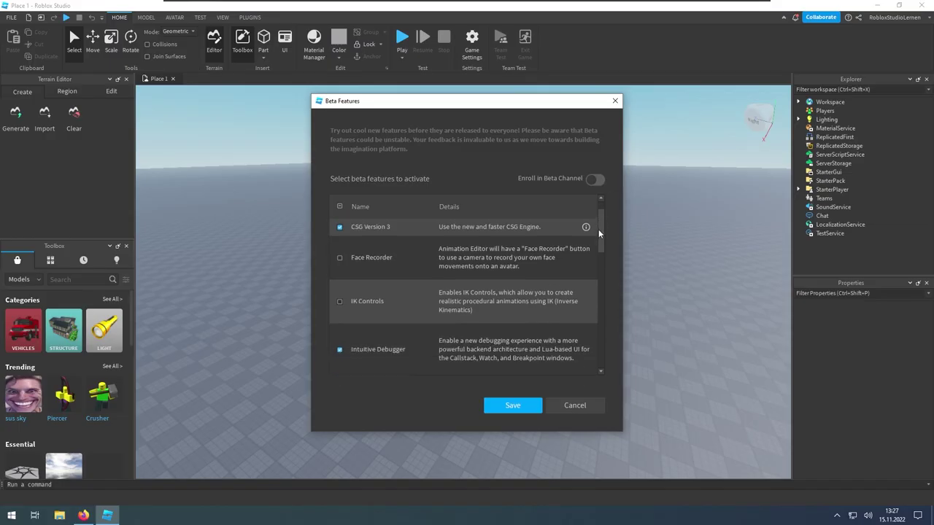
{"action": "left_click_drag", "start_coordinate": [598, 232], "coordinate": [607, 197]}
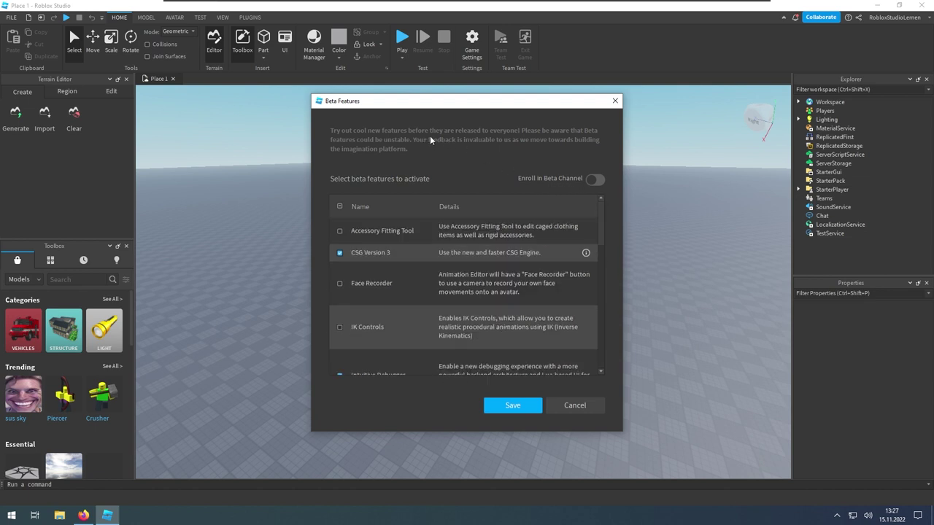
Step: Switch the Beta Channel enrolment on and off again, and save the beta feature selection
{"action": "left_click", "coordinate": [595, 180]}
{"action": "left_click", "coordinate": [595, 181]}
{"action": "left_click", "coordinate": [511, 406]}
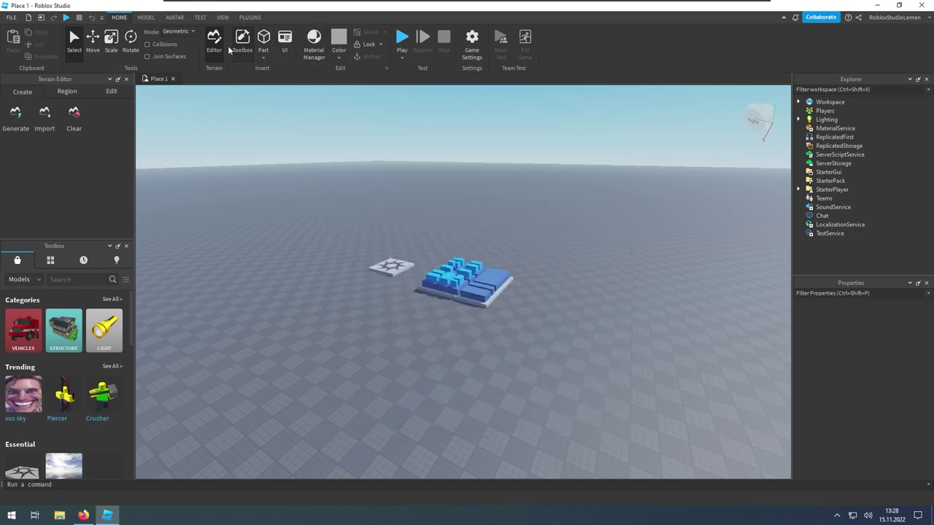
{"action": "left_click", "coordinate": [11, 17]}
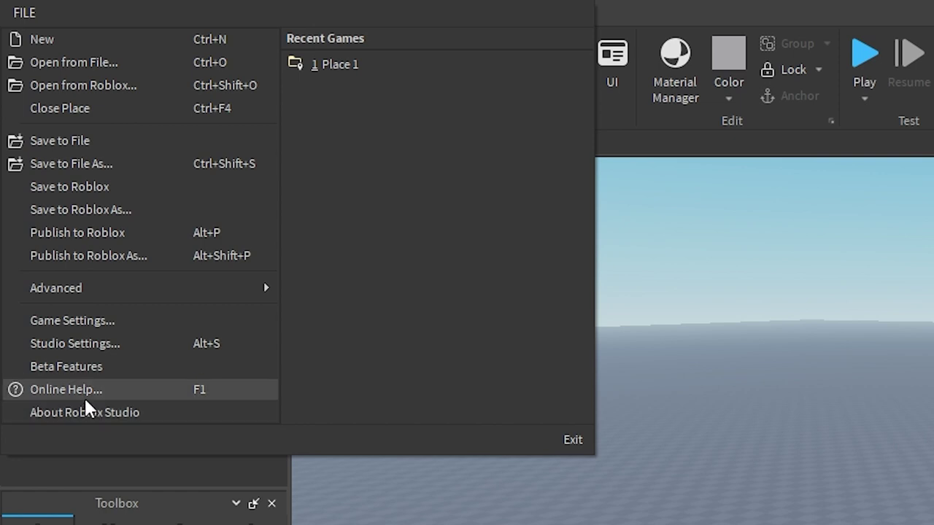
{"action": "left_click", "coordinate": [25, 13]}
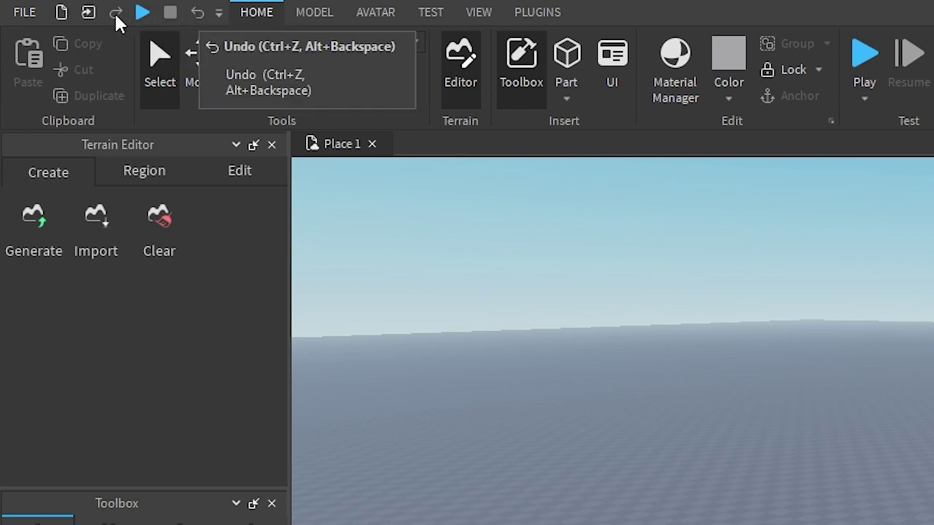
Step: Find the Device action with the search term "dev" and add it to the Quick Access Bar
{"action": "left_click", "coordinate": [220, 11]}
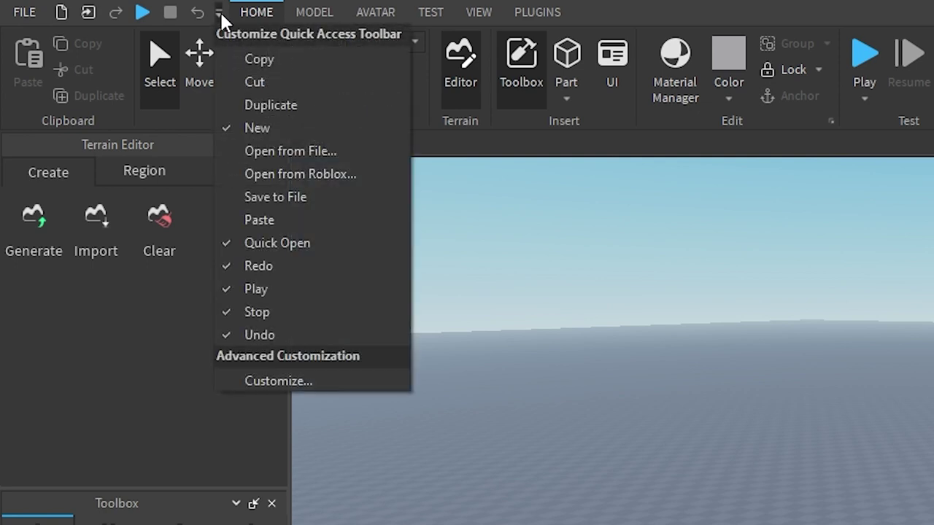
{"action": "left_click", "coordinate": [277, 381]}
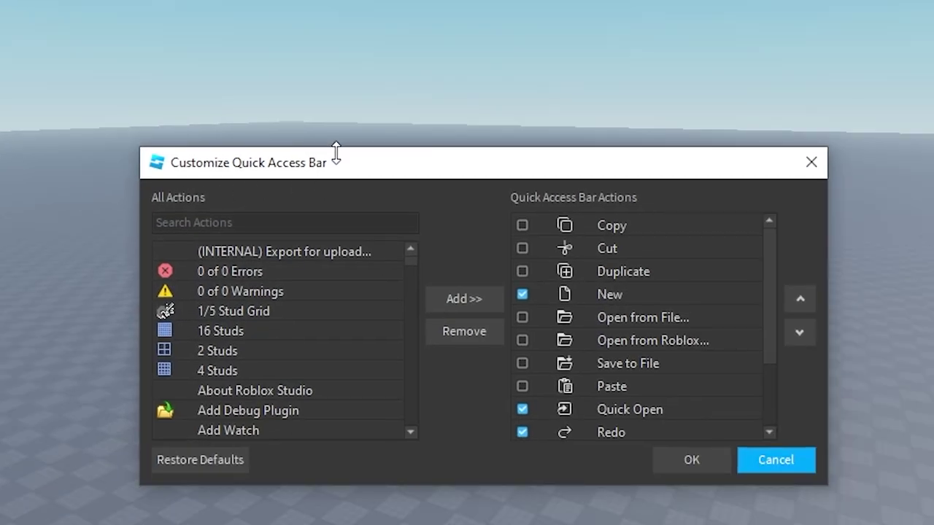
{"action": "left_click_drag", "start_coordinate": [336, 153], "coordinate": [320, 0]}
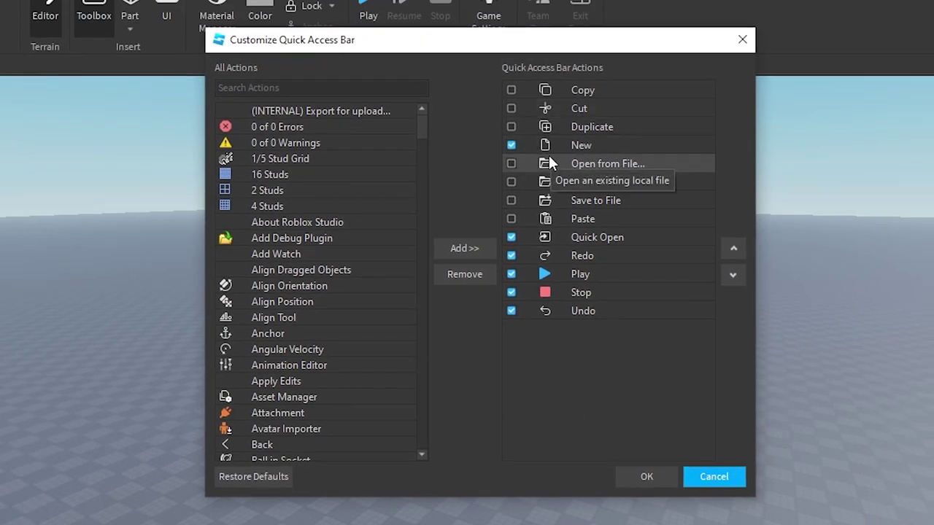
{"action": "left_click", "coordinate": [251, 85]}
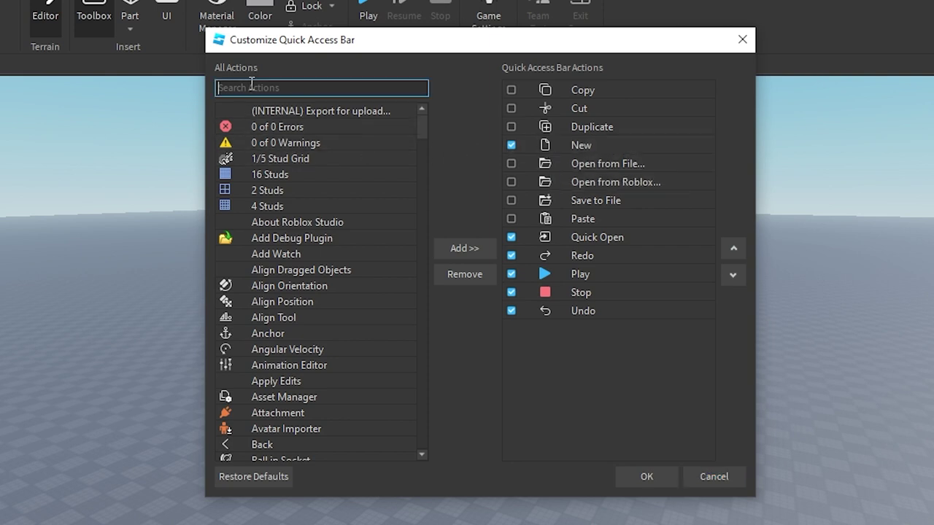
{"action": "type", "text": "dev"}
{"action": "left_click", "coordinate": [250, 113]}
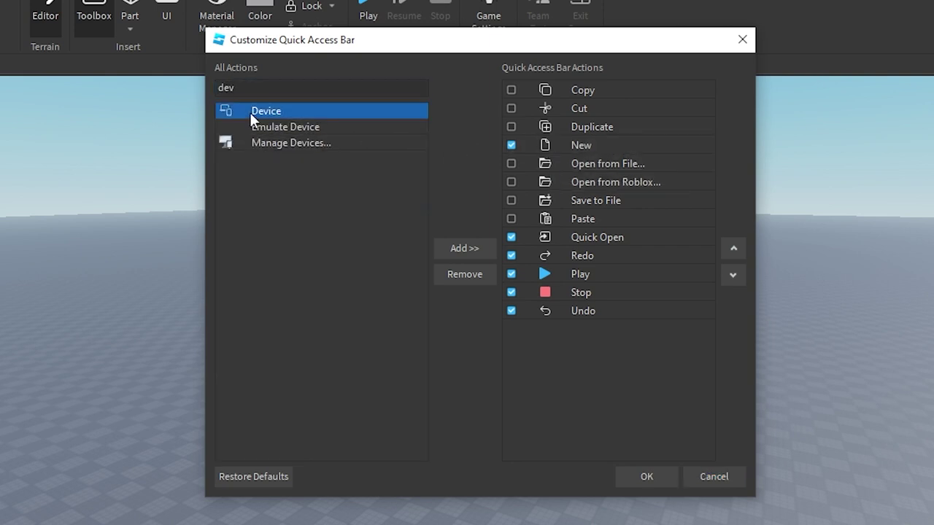
{"action": "left_click", "coordinate": [467, 249]}
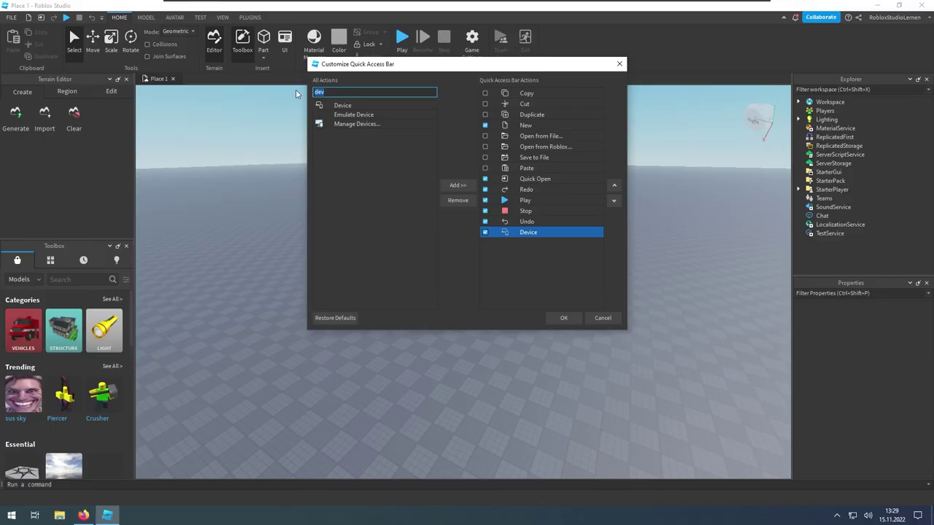
Step: Clear the action search and look through the full list of actions available for the Quick Access Bar
{"action": "key", "text": "BackSpace"}
{"action": "key", "text": "BackSpace"}
{"action": "key", "text": "BackSpace"}
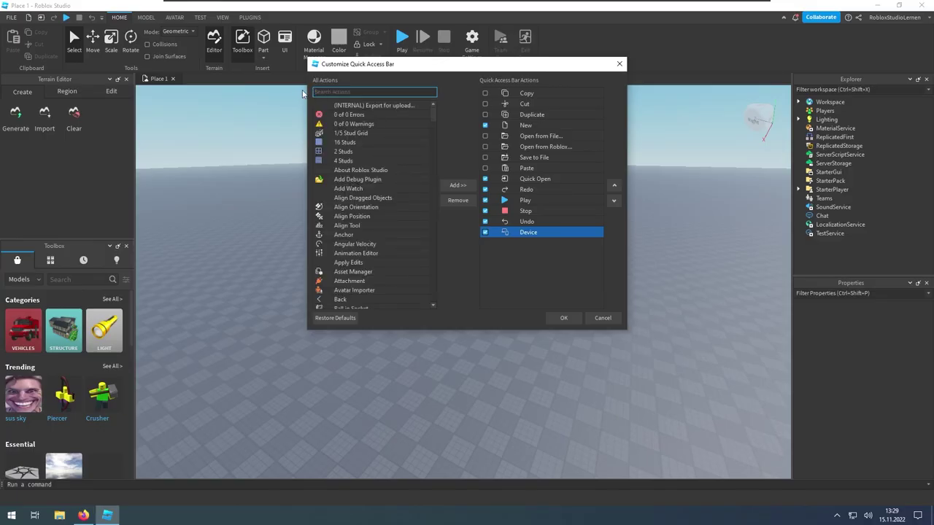
{"action": "left_click_drag", "start_coordinate": [432, 109], "coordinate": [427, 300]}
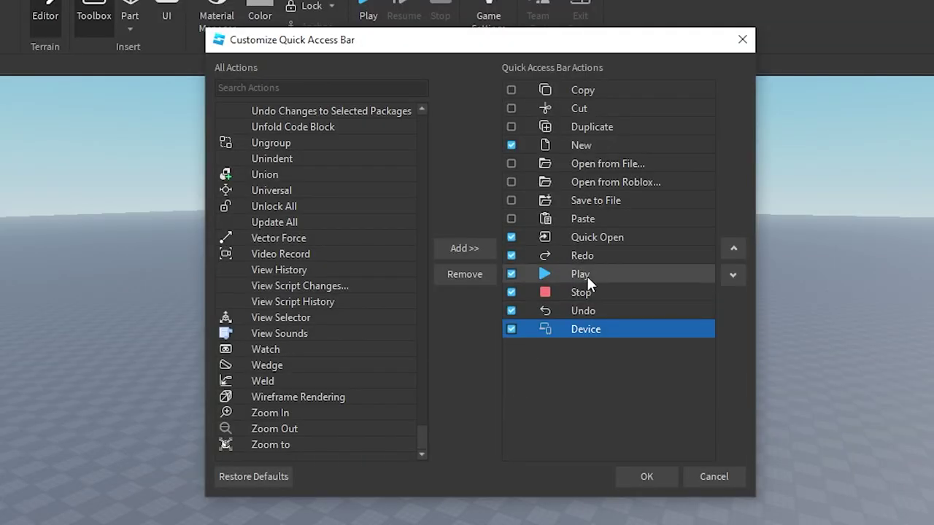
Step: Disable New, Quick Open, Redo and Undo in the Quick Access Bar and apply the customization
{"action": "left_click", "coordinate": [511, 145]}
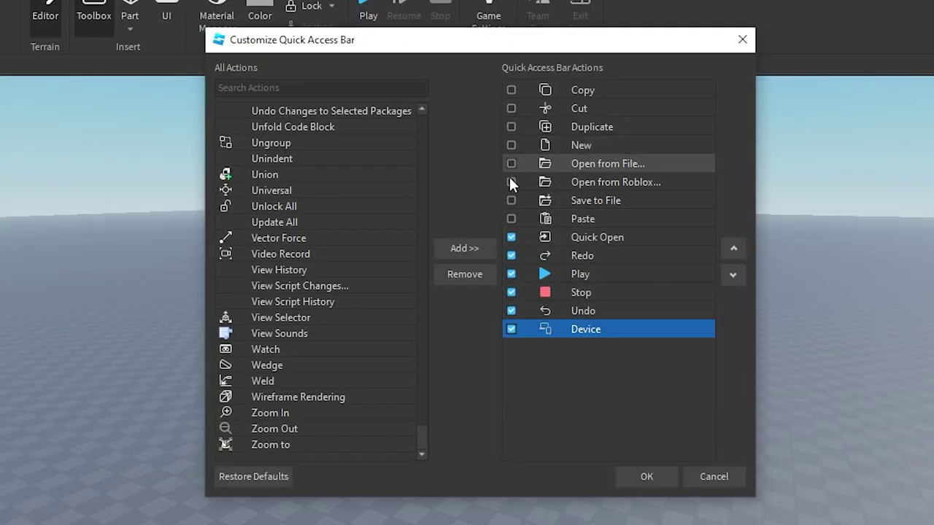
{"action": "left_click", "coordinate": [512, 236]}
{"action": "left_click", "coordinate": [511, 255]}
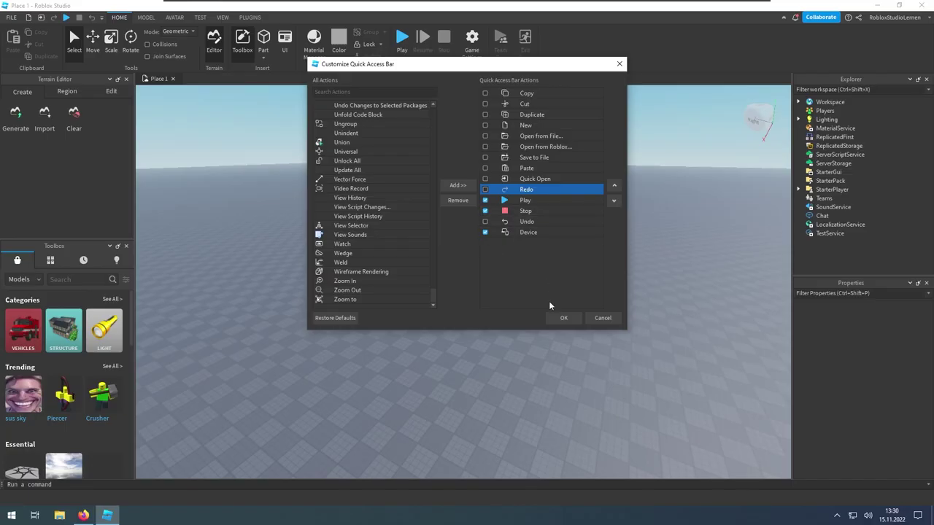
{"action": "left_click", "coordinate": [644, 485]}
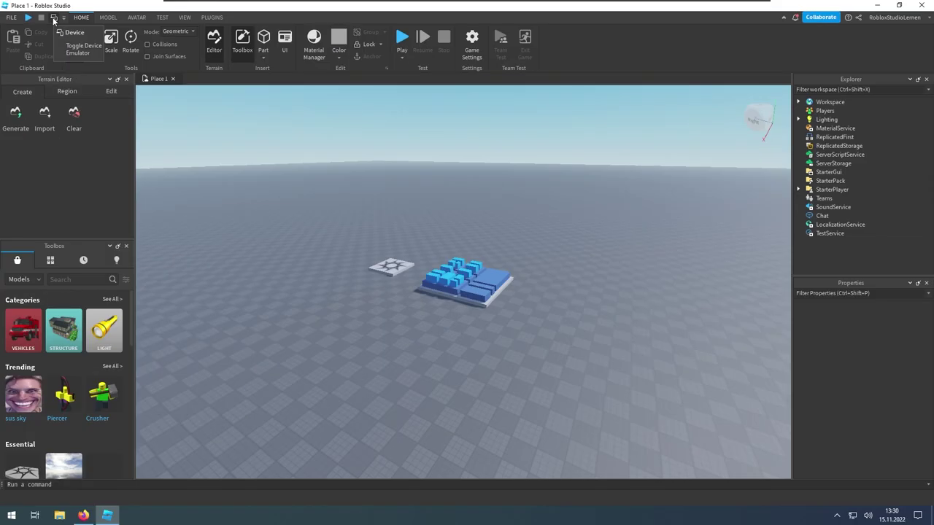
Step: Turn on the device emulator and preview the place as iPad 2 and as HD 1080
{"action": "left_click", "coordinate": [113, 14]}
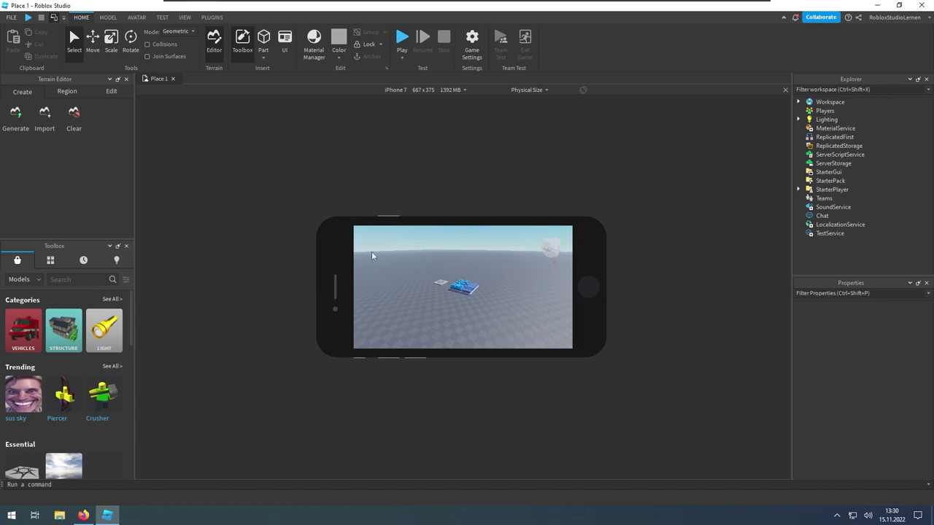
{"action": "left_click", "coordinate": [414, 92]}
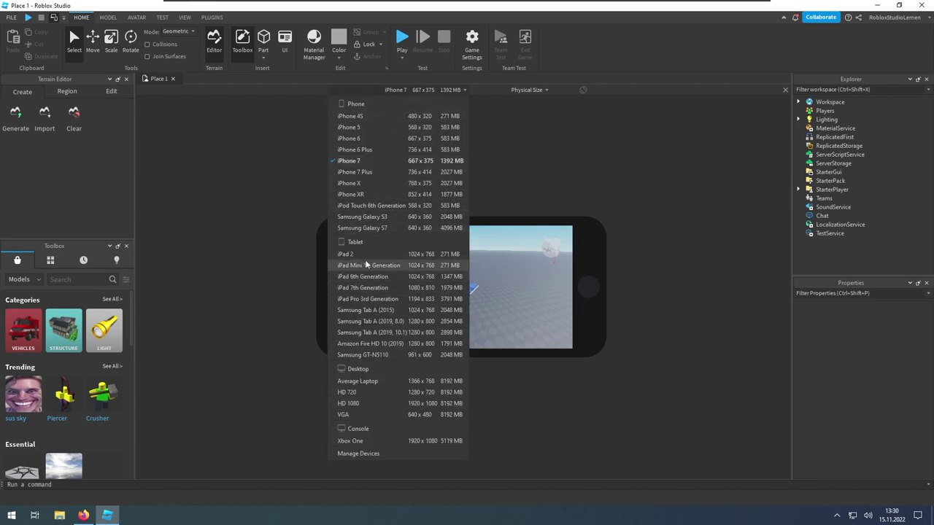
{"action": "left_click", "coordinate": [365, 254]}
{"action": "left_click", "coordinate": [404, 91]}
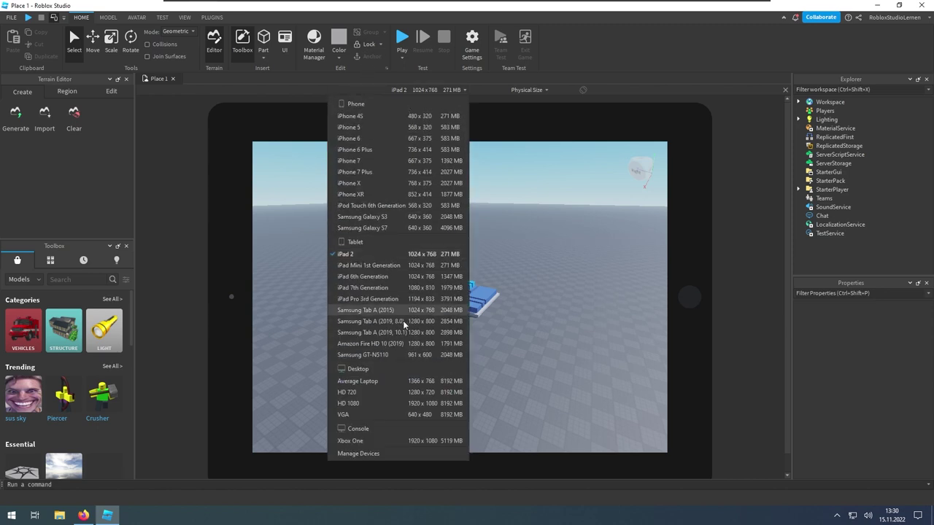
{"action": "left_click", "coordinate": [380, 404]}
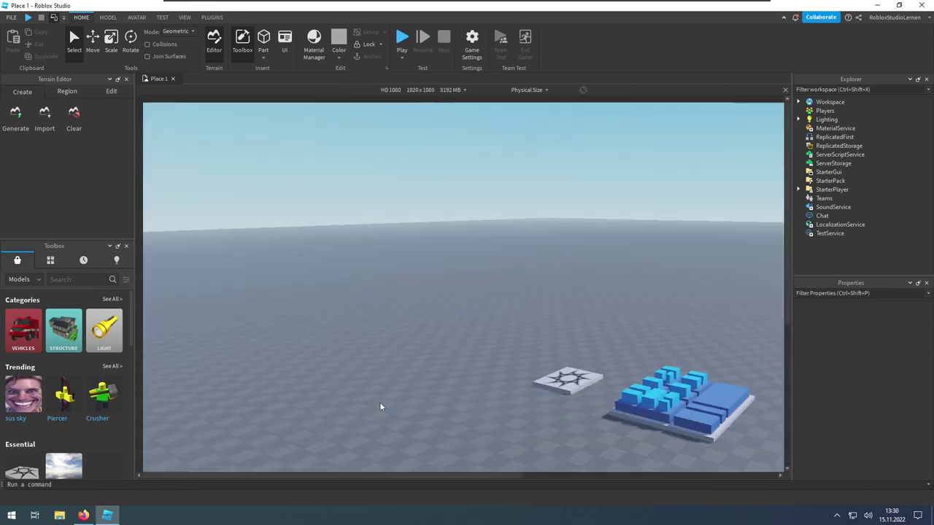
{"action": "left_click_drag", "start_coordinate": [345, 477], "coordinate": [187, 477]}
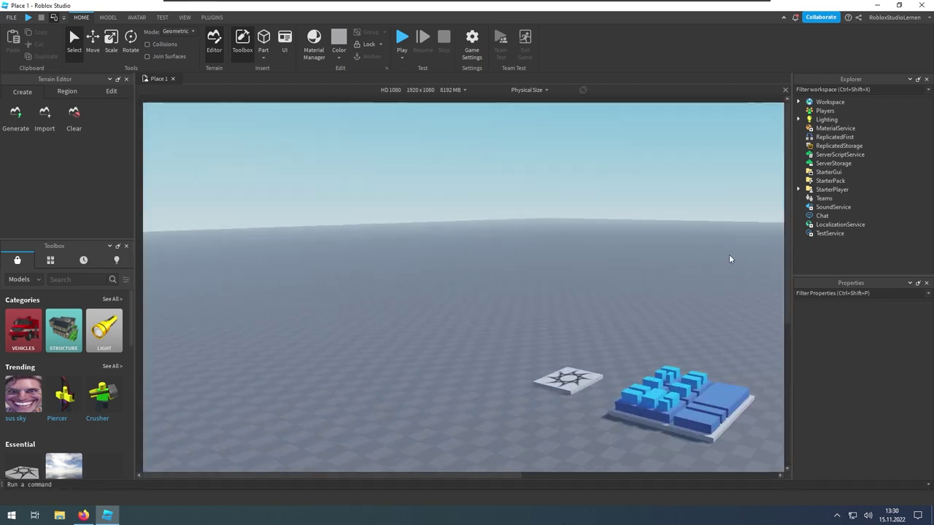
Step: Compare the emulated HD 1080 view at Actual Resolution and at Fit to Window
{"action": "left_click", "coordinate": [526, 90]}
{"action": "left_click", "coordinate": [500, 111]}
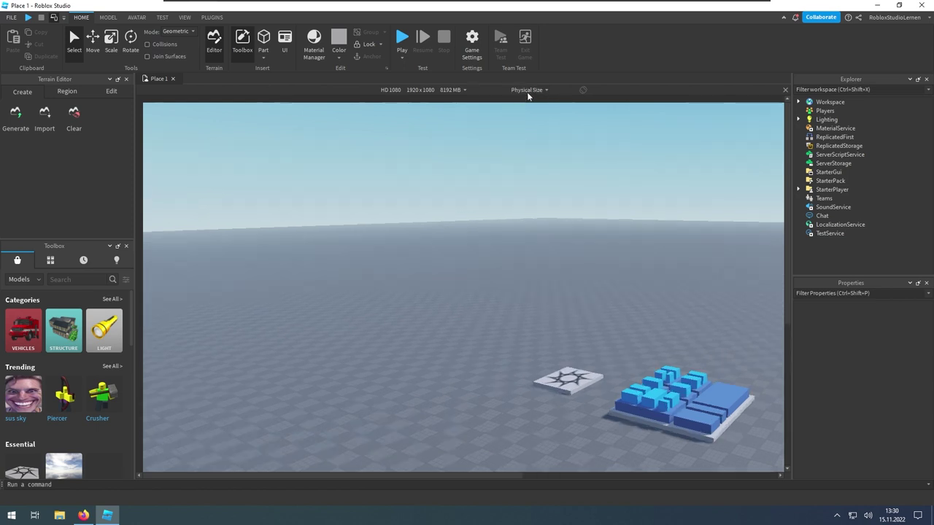
{"action": "left_click", "coordinate": [526, 90]}
{"action": "left_click", "coordinate": [504, 113]}
{"action": "left_click", "coordinate": [532, 91]}
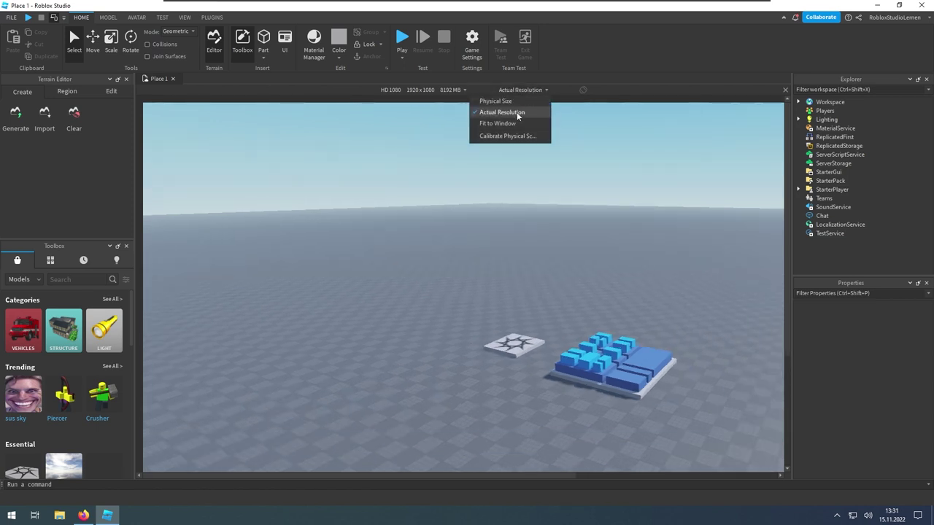
{"action": "left_click", "coordinate": [510, 124]}
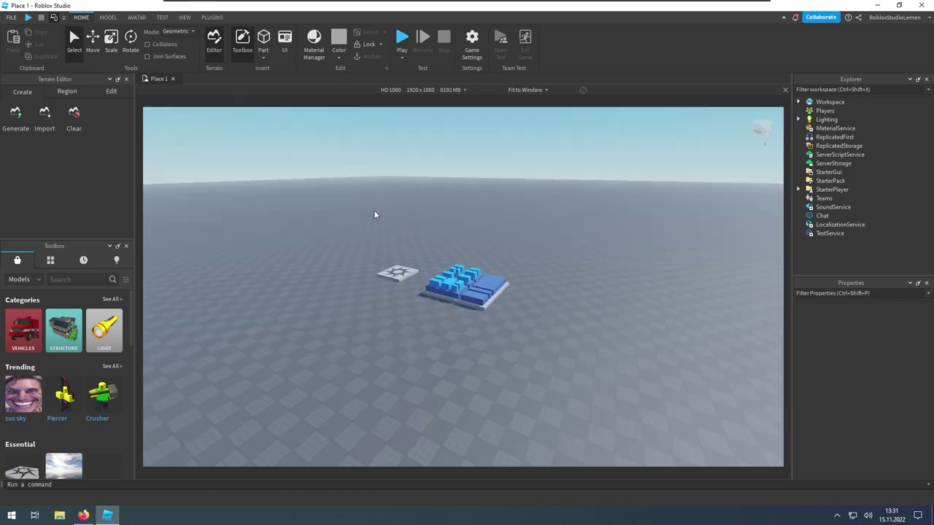
Step: Calibrate the emulator's physical scale by slightly shrinking the sample ID card image
{"action": "left_click", "coordinate": [523, 89]}
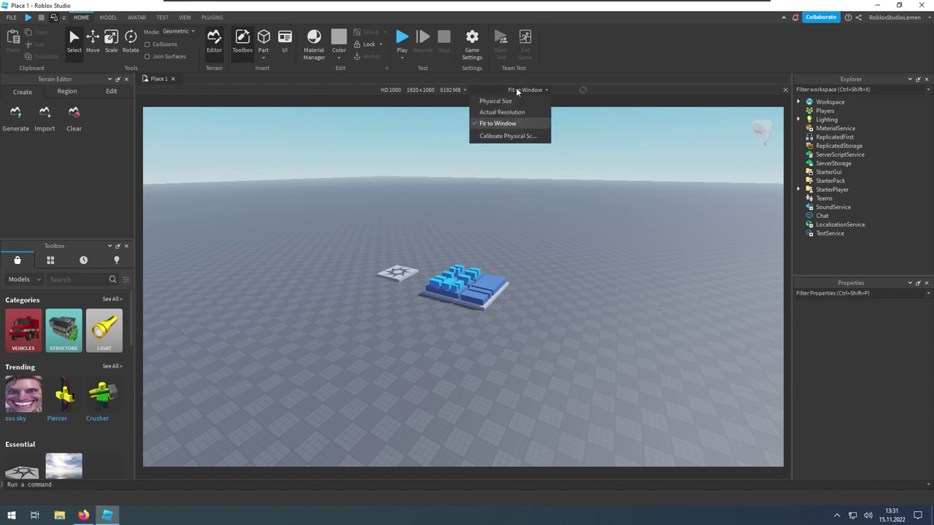
{"action": "left_click", "coordinate": [503, 136]}
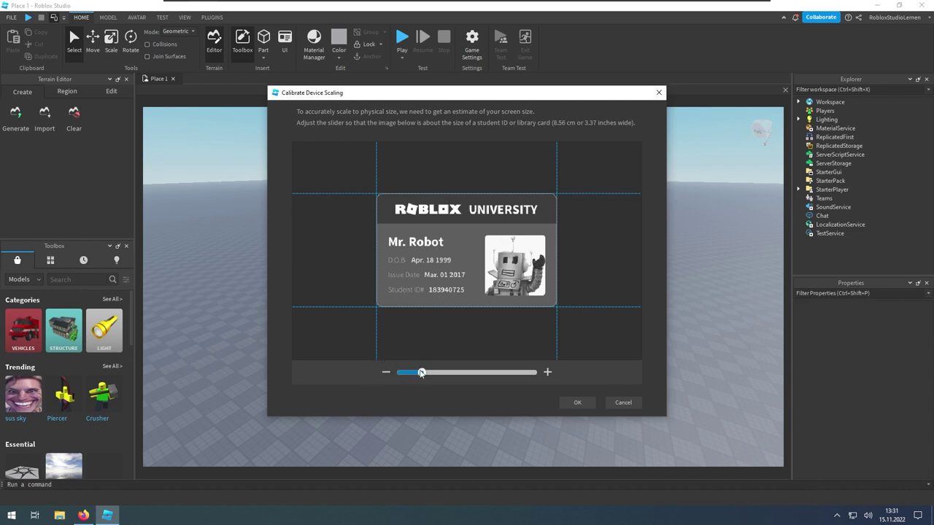
{"action": "left_click_drag", "start_coordinate": [421, 373], "coordinate": [413, 373]}
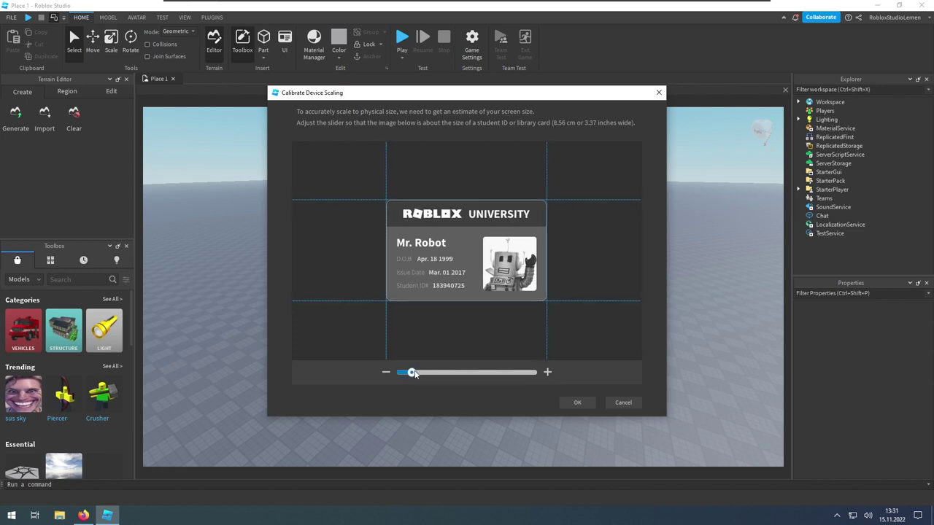
{"action": "left_click", "coordinate": [577, 403]}
Step: Check the emulated view at Physical Size and again at Fit to Window, and close the device emulator
{"action": "left_click", "coordinate": [539, 90]}
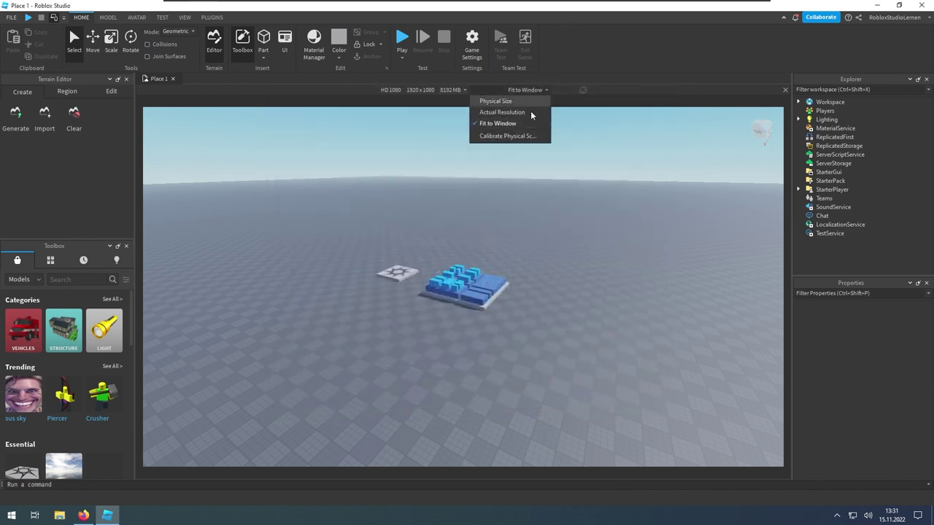
{"action": "left_click", "coordinate": [511, 101]}
{"action": "scroll", "coordinate": [428, 285], "scroll_direction": "down", "scroll_amount": 3}
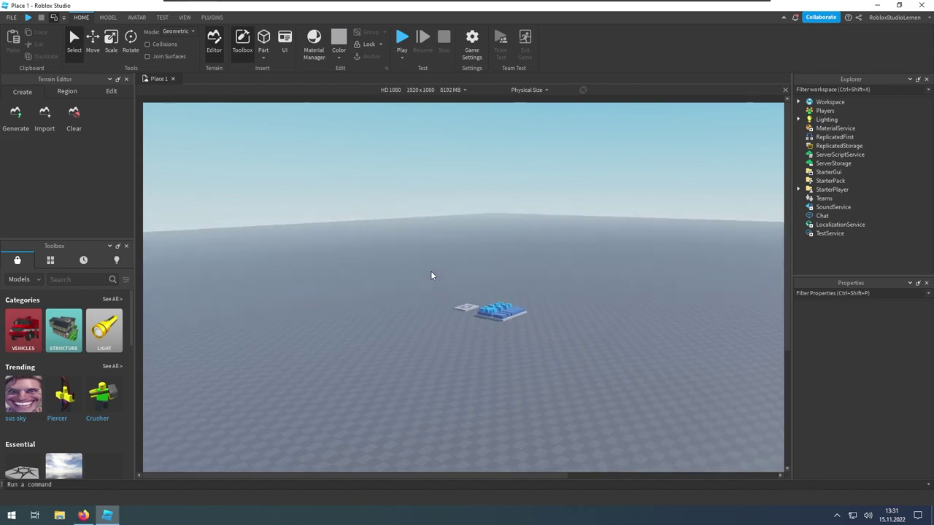
{"action": "left_click", "coordinate": [528, 90]}
{"action": "left_click", "coordinate": [522, 112]}
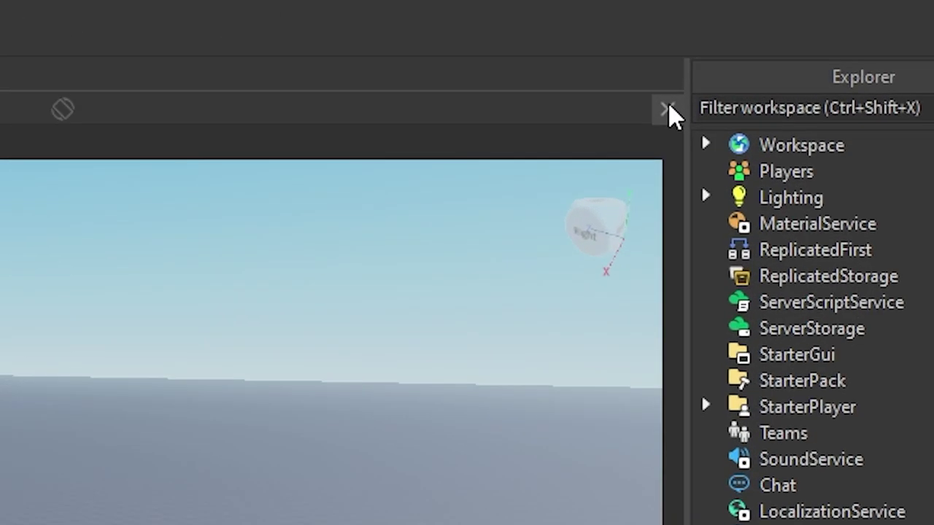
{"action": "left_click", "coordinate": [784, 89]}
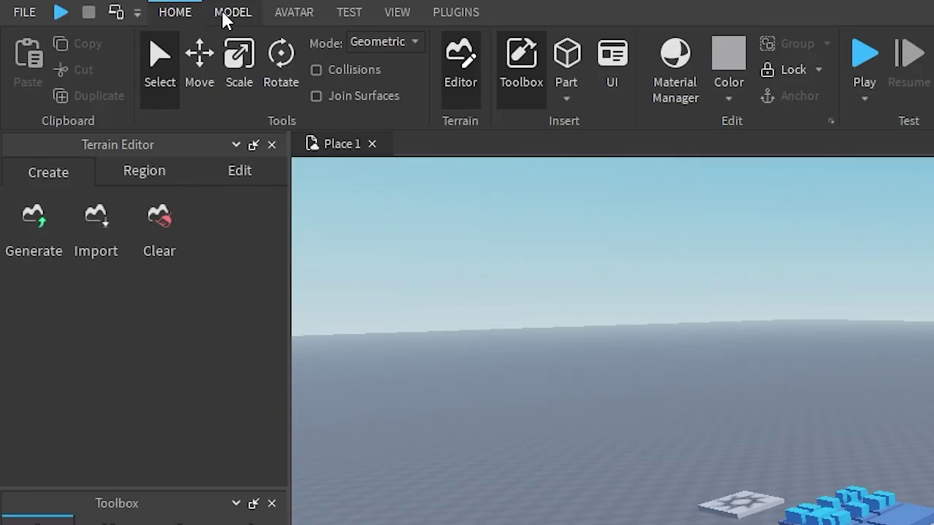
Step: Look over the Model, Test, View and Plugins command sets, ending on the View commands
{"action": "left_click", "coordinate": [108, 17]}
{"action": "left_click", "coordinate": [162, 18]}
{"action": "left_click", "coordinate": [184, 18]}
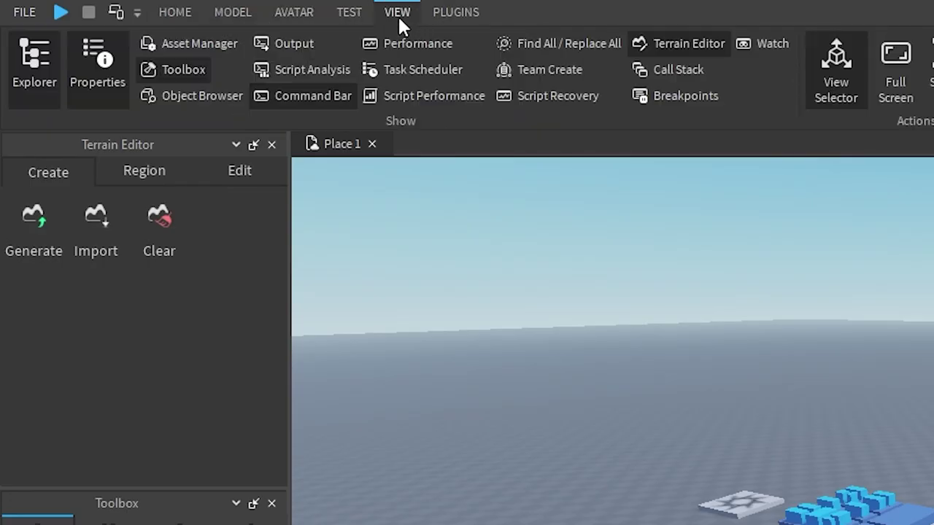
{"action": "left_click", "coordinate": [446, 18]}
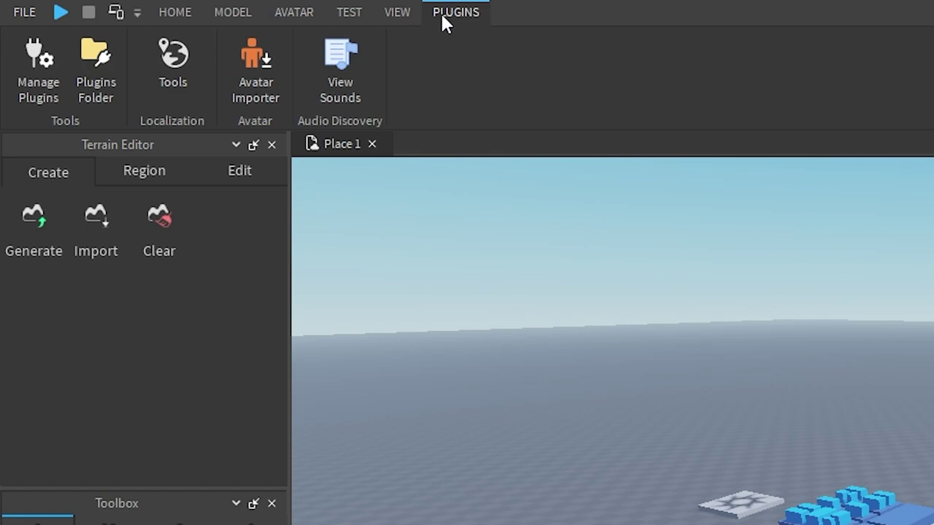
{"action": "left_click", "coordinate": [397, 11]}
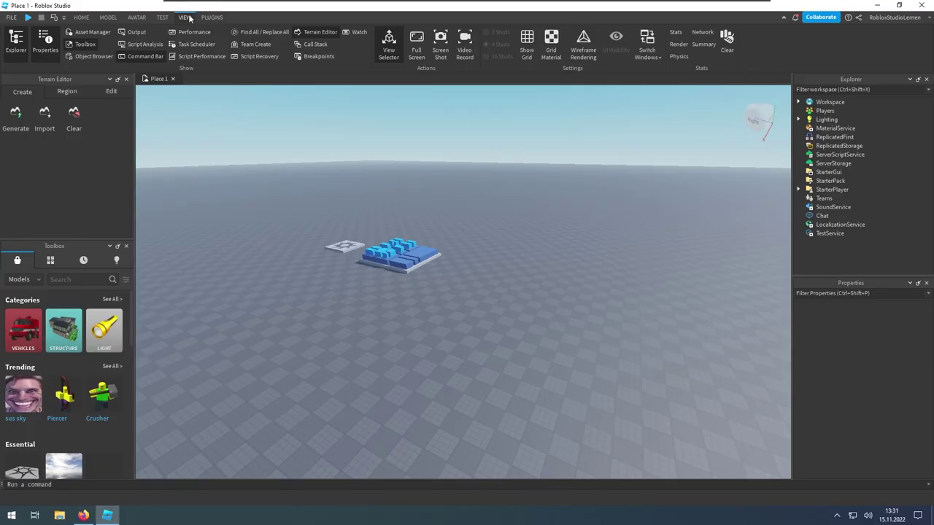